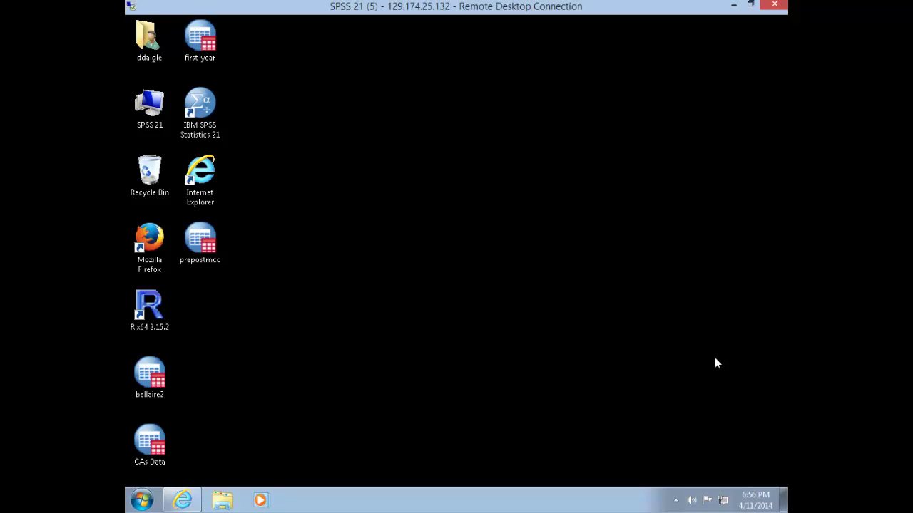
- Download NES2008.sav from the Blackboard course's Data page and open it in SPSS
left_click(183, 502)
scroll(348, 424, "down", 3)
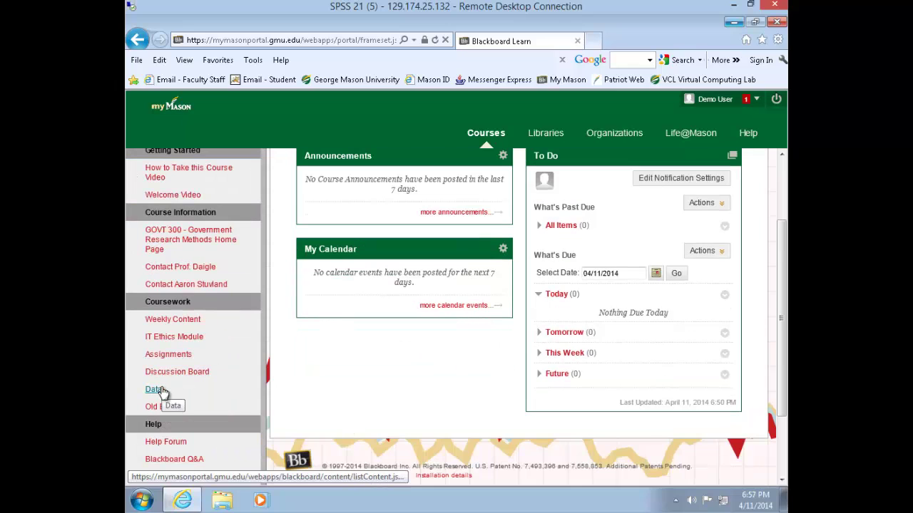
left_click(157, 390)
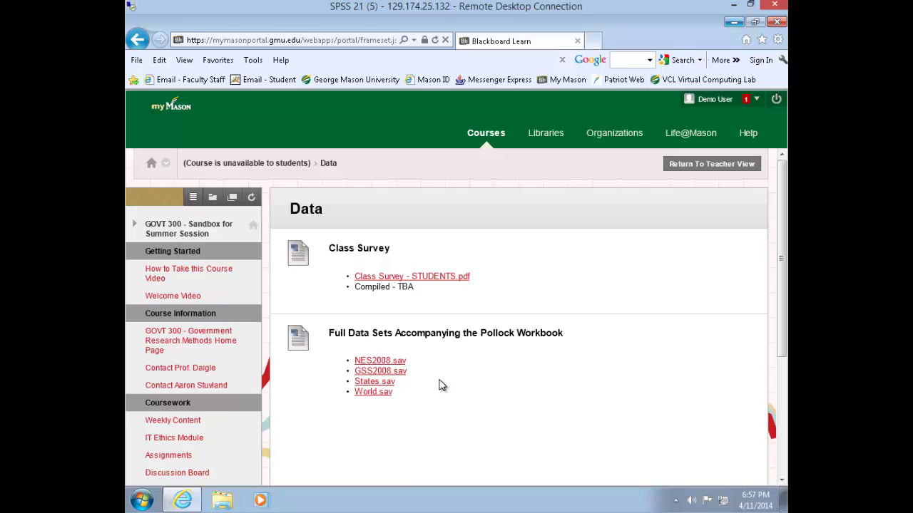
left_click(385, 363)
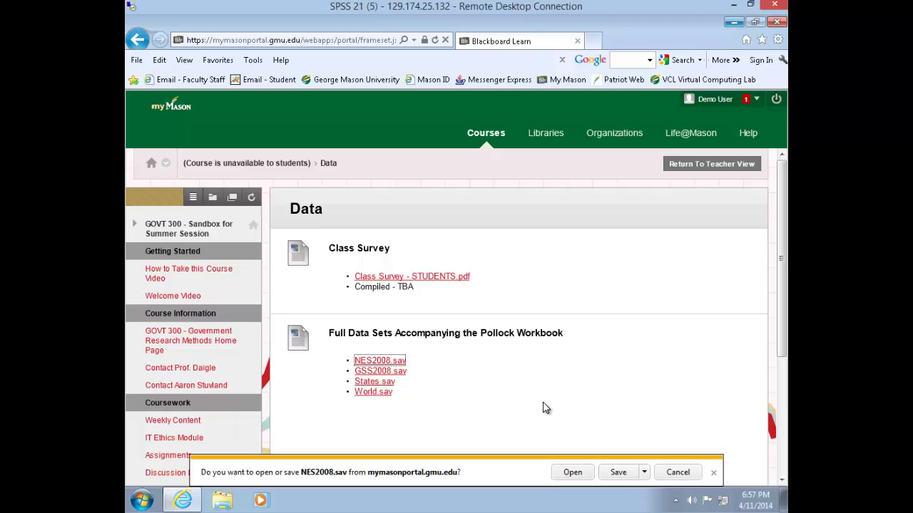
left_click(572, 473)
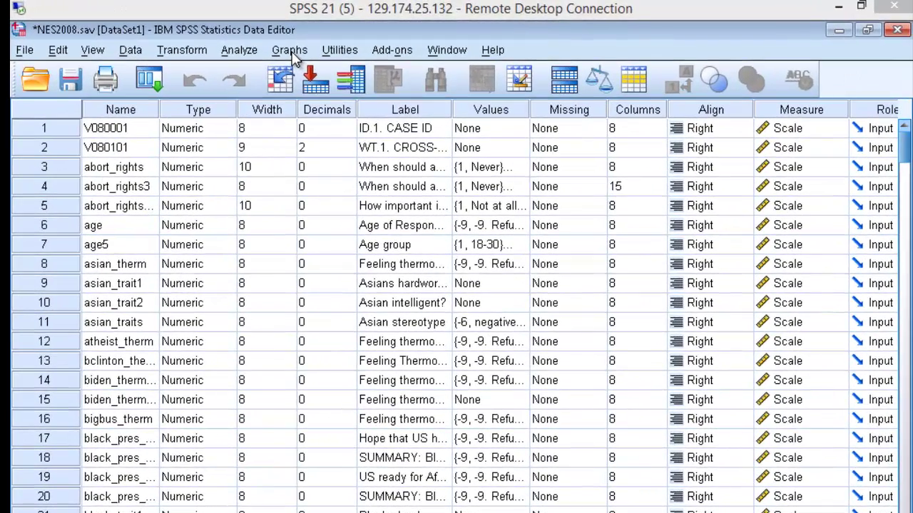
- Choose a Clustered bar chart summarising groups of cases from Graphs > Legacy Dialogs > Bar
left_click(318, 44)
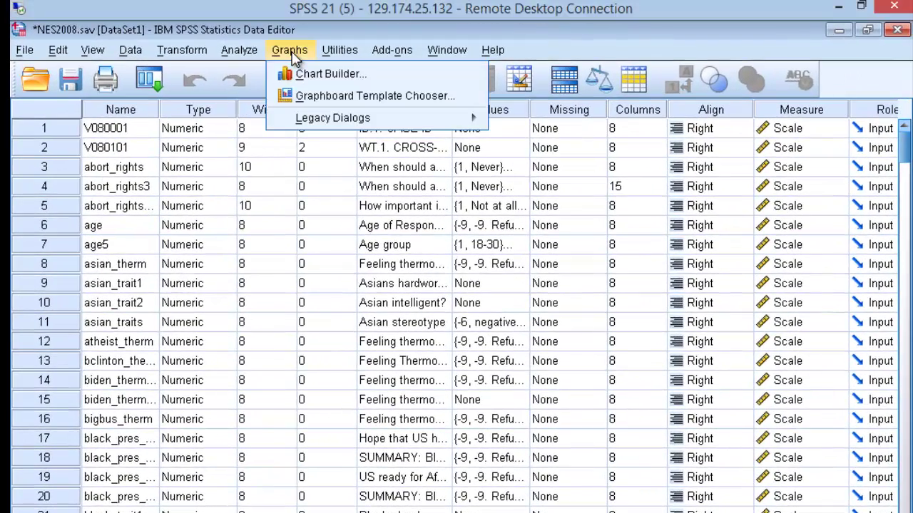
mouse_move(308, 118)
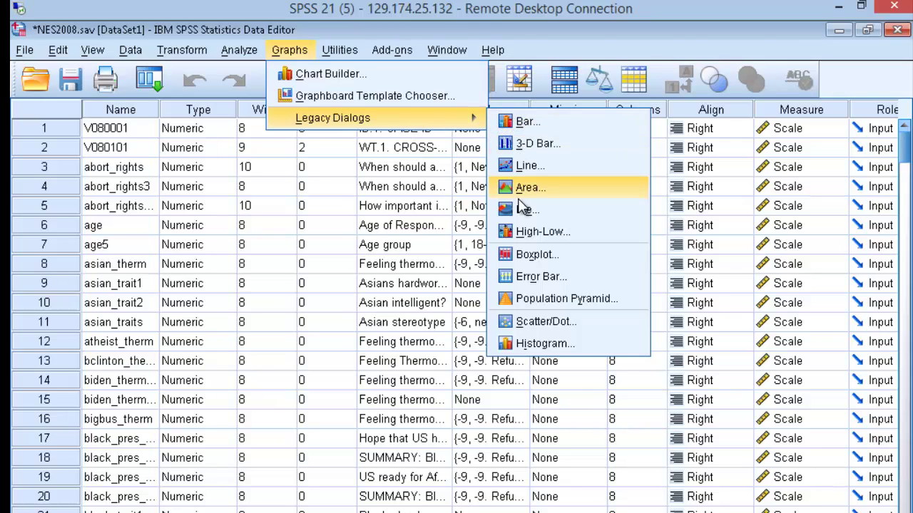
left_click(532, 127)
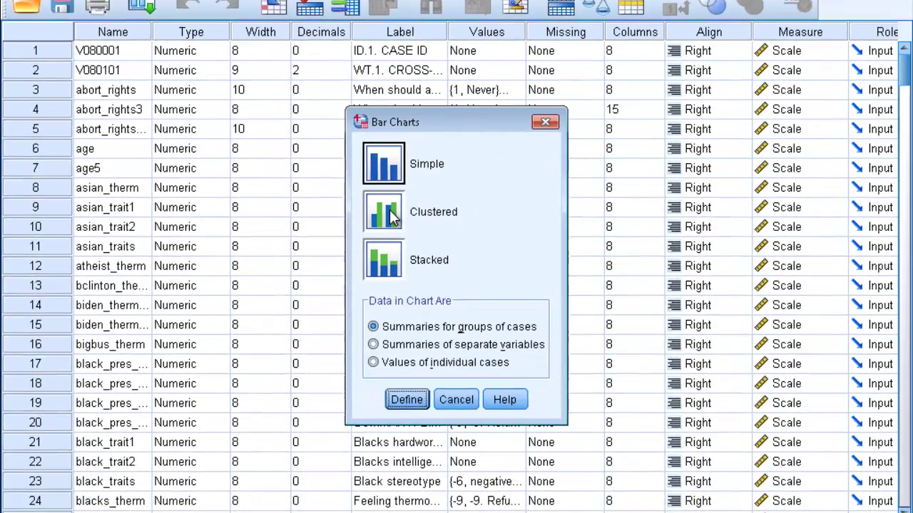
left_click(393, 217)
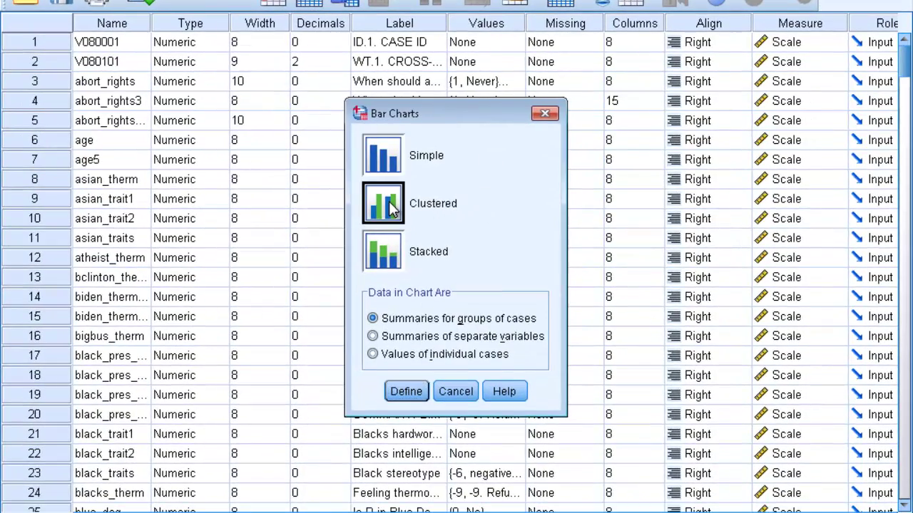
left_click(406, 392)
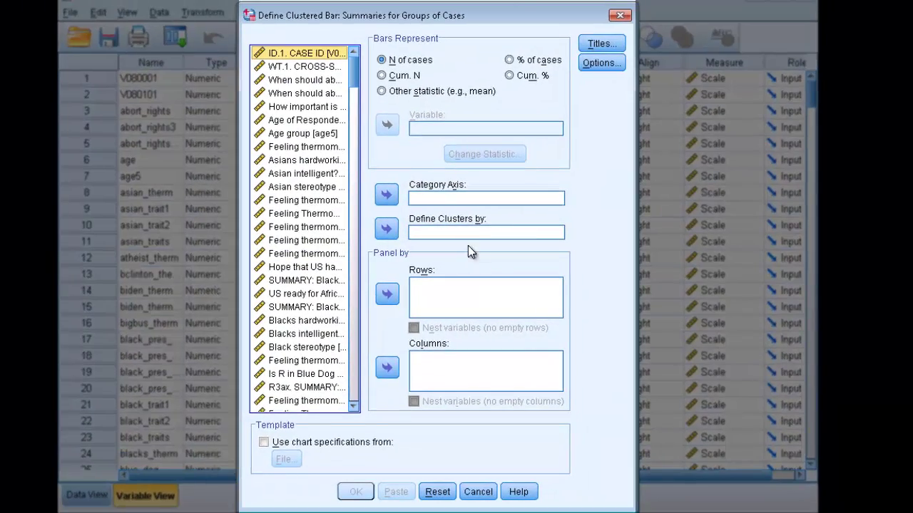
- Show the variable list by variable names, sorted alphabetically
left_click(303, 100)
right_click(303, 100)
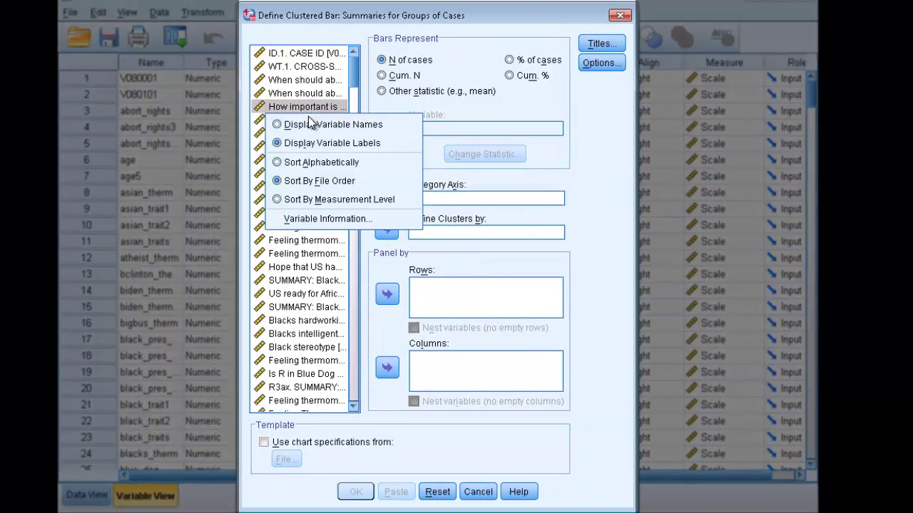
left_click(309, 124)
right_click(294, 161)
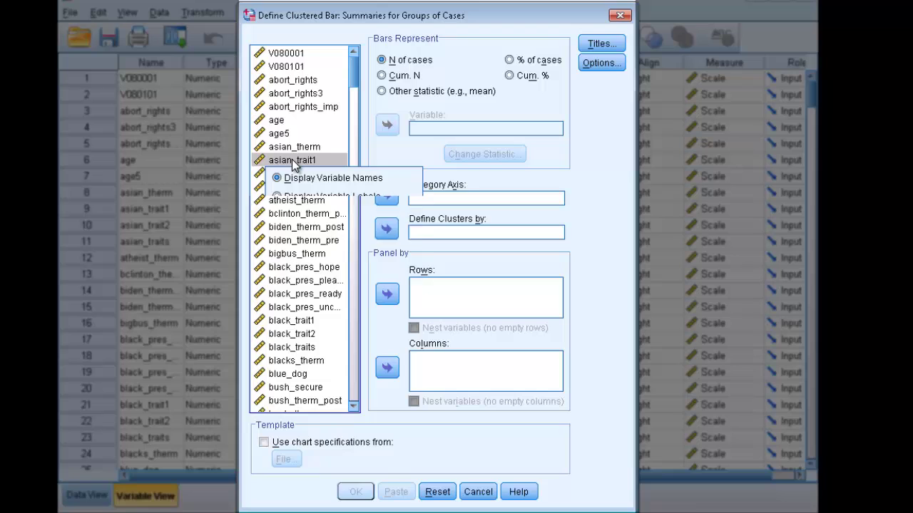
left_click(299, 216)
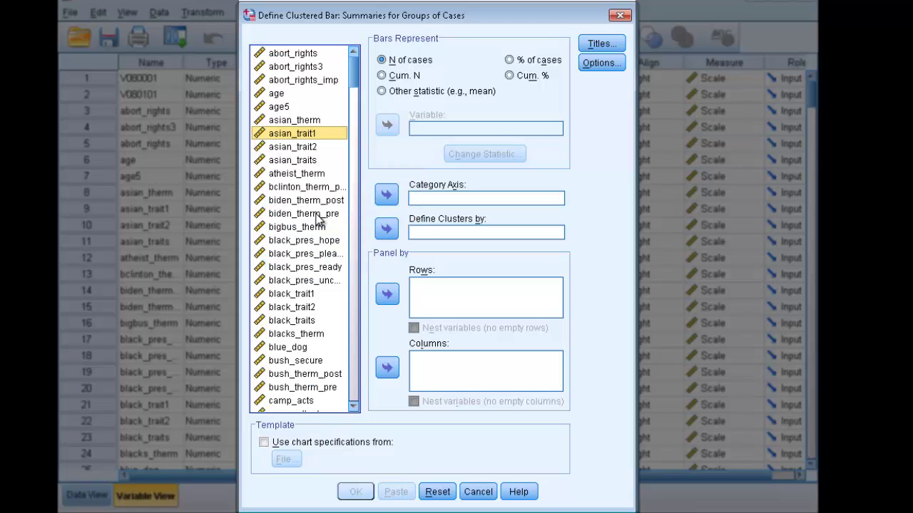
- Put partyid3 on the category axis
left_click(305, 256)
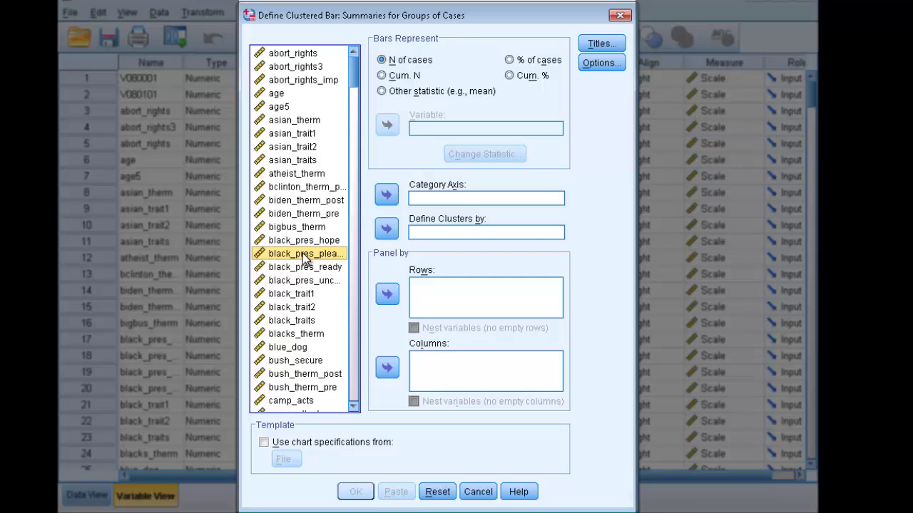
key("p")
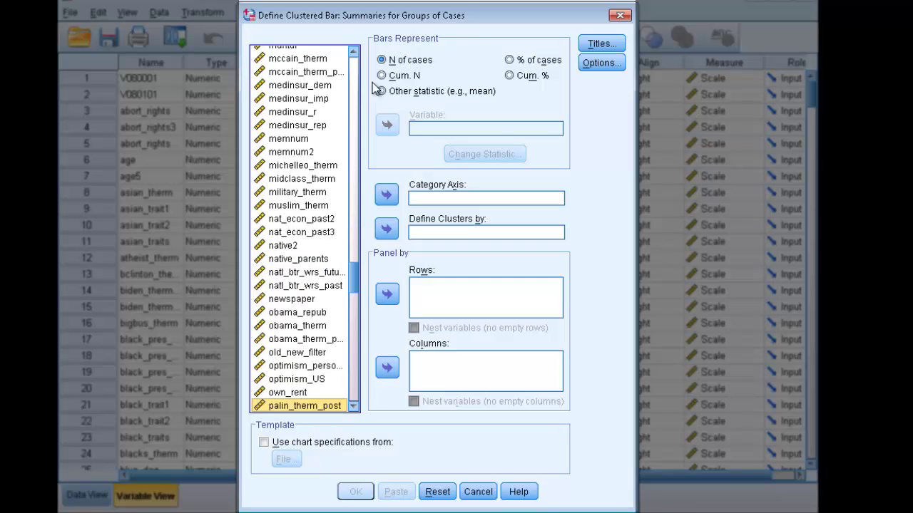
scroll(299, 241, "down", 3)
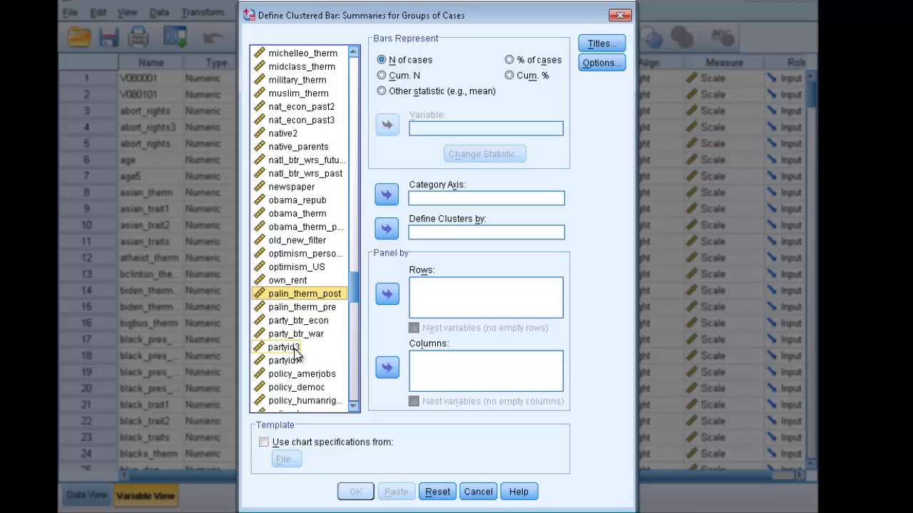
left_click(293, 348)
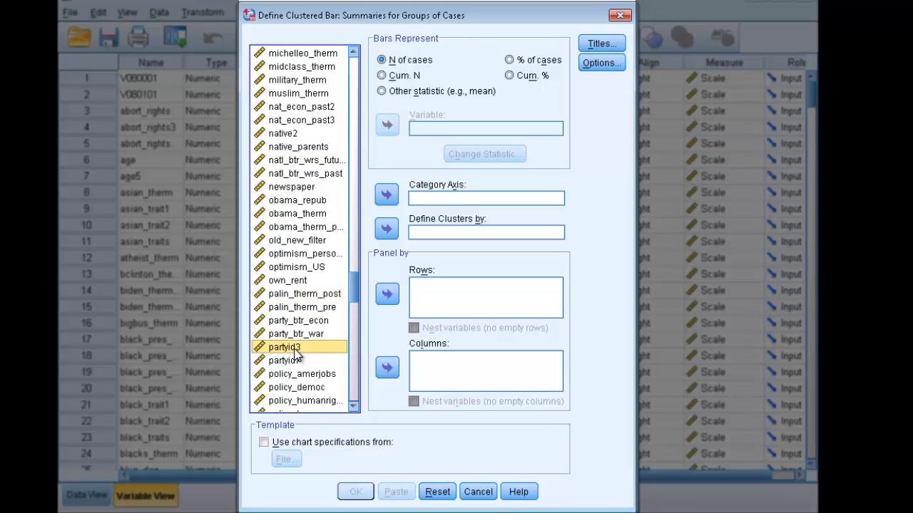
left_click(387, 196)
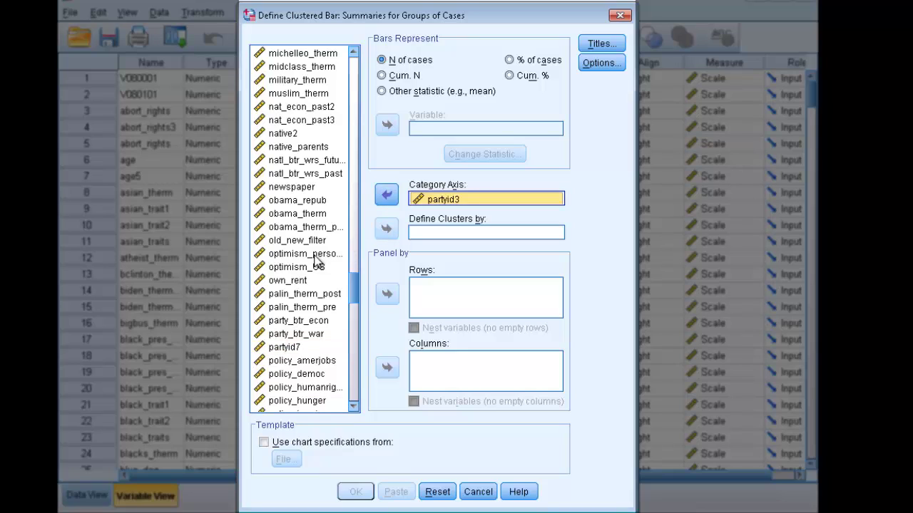
- Use south to define the bar clusters
left_click(311, 256)
key("s")
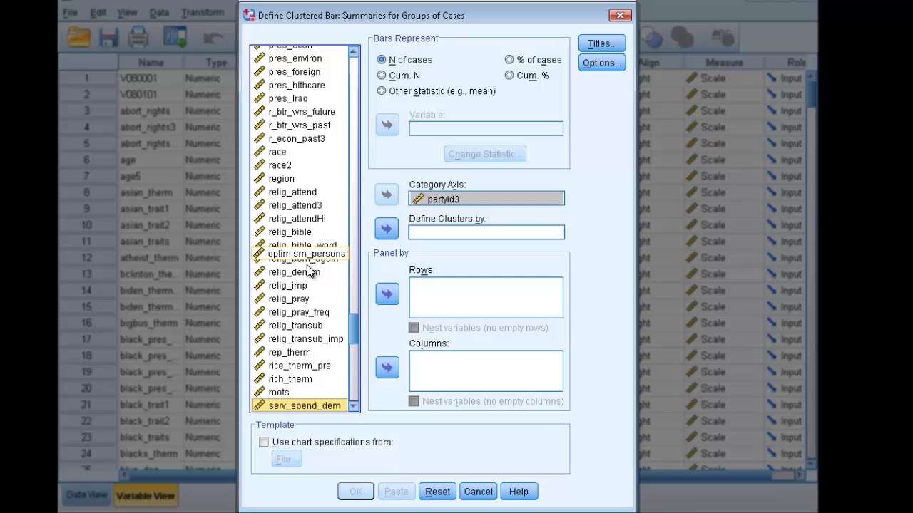
left_click(355, 408)
left_click(354, 408)
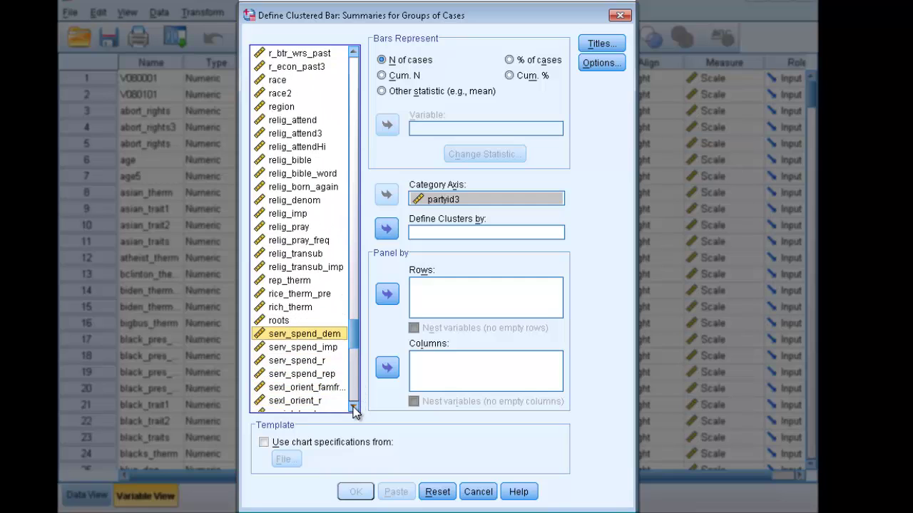
left_click(354, 408)
left_click(355, 408)
left_click(354, 408)
left_click(289, 361)
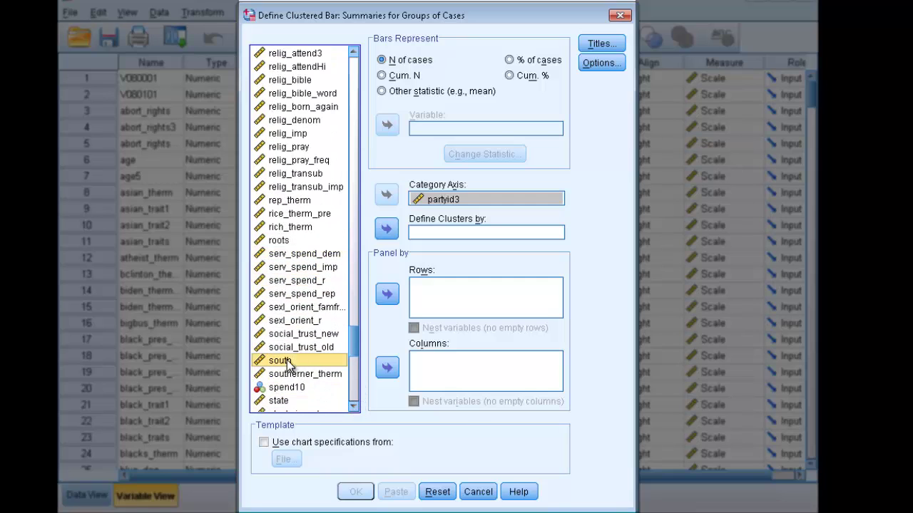
left_click(386, 229)
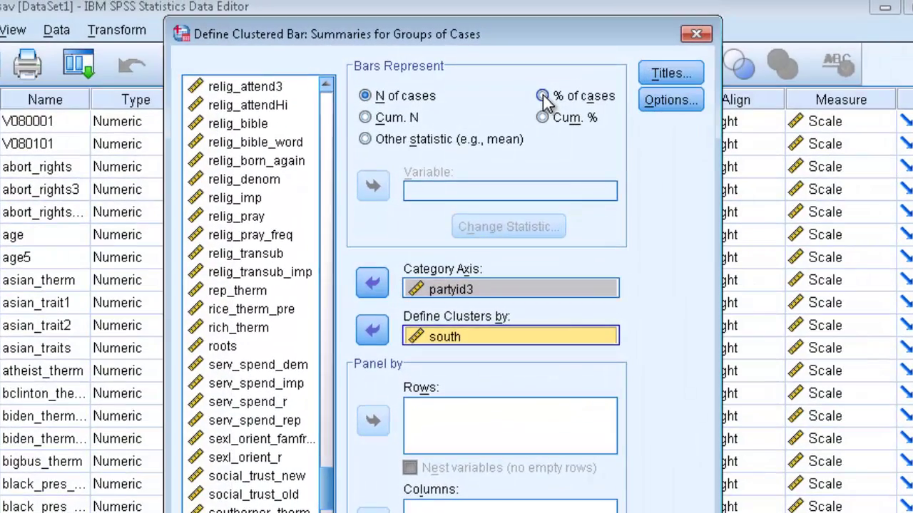
- Show bars as % of cases and title the chart 'Party identification by South or not south'
left_click(543, 97)
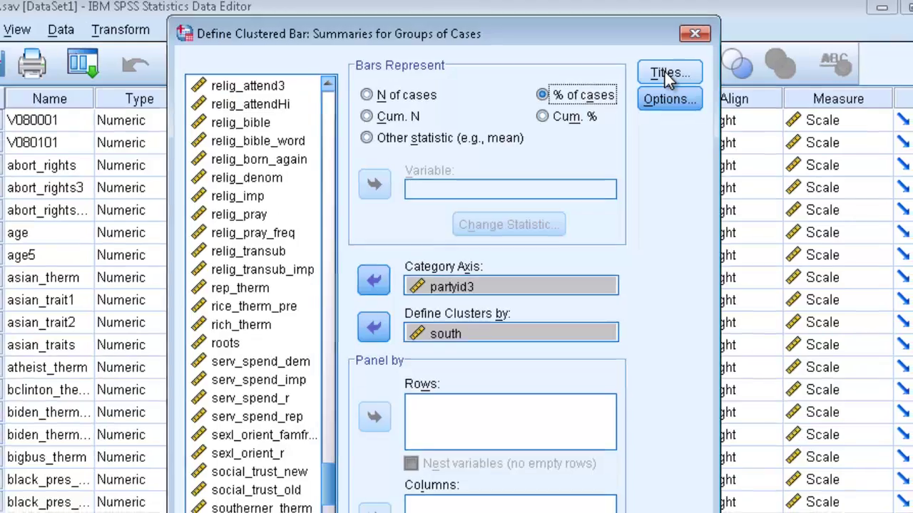
left_click(667, 74)
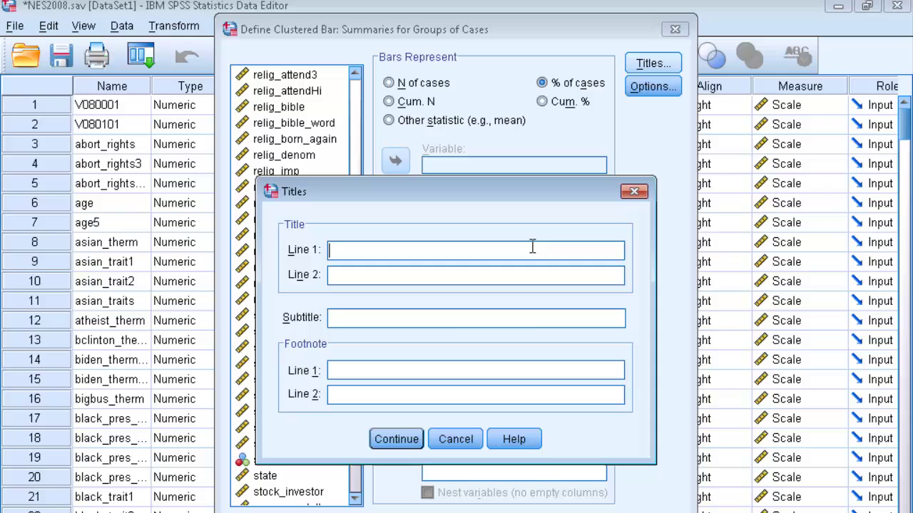
type("Party")
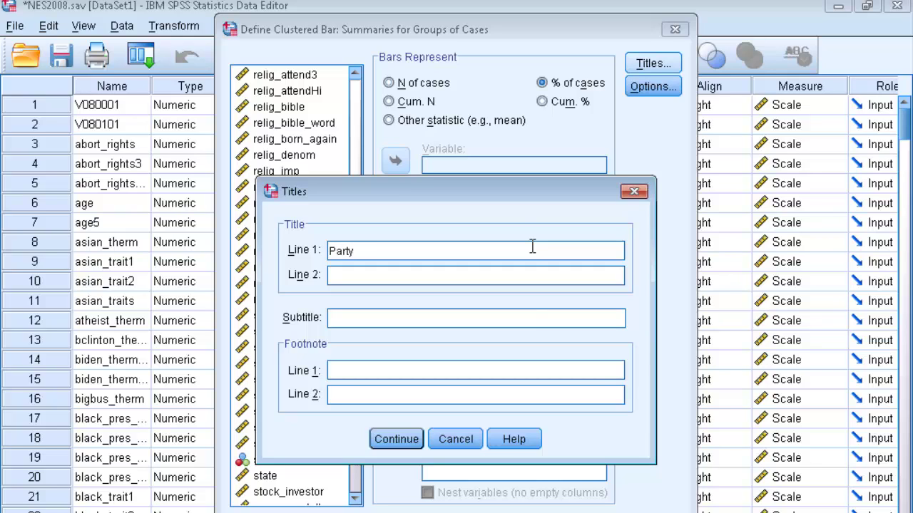
type(" identification by")
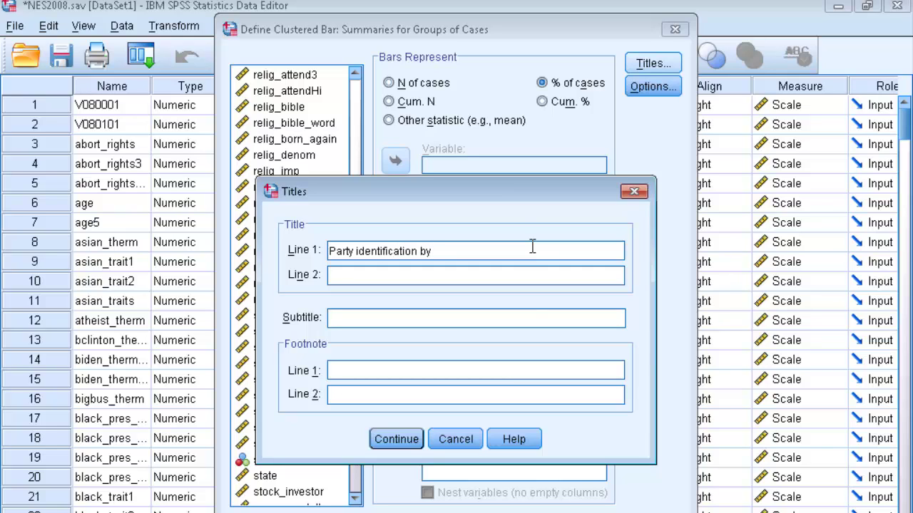
type(" regio")
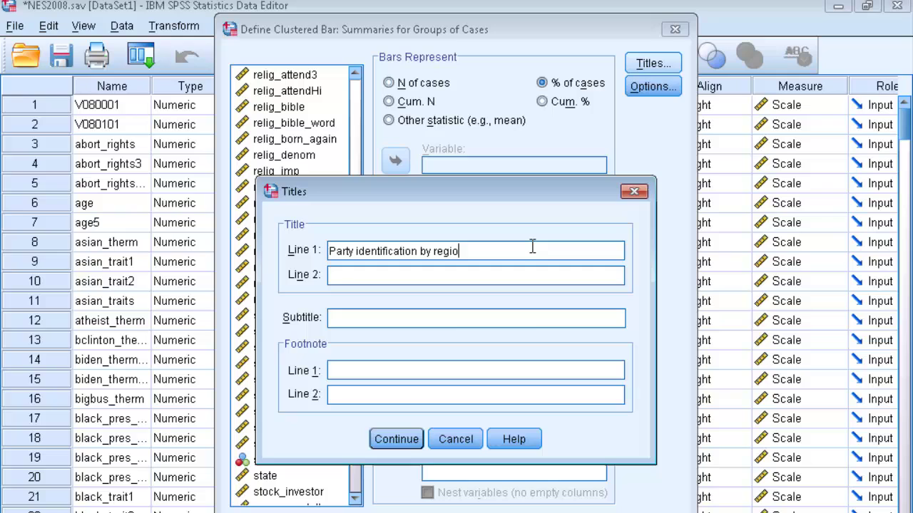
key("BackSpace")
key("BackSpace")
key("BackSpace")
key("BackSpace")
key("BackSpace")
type("South")
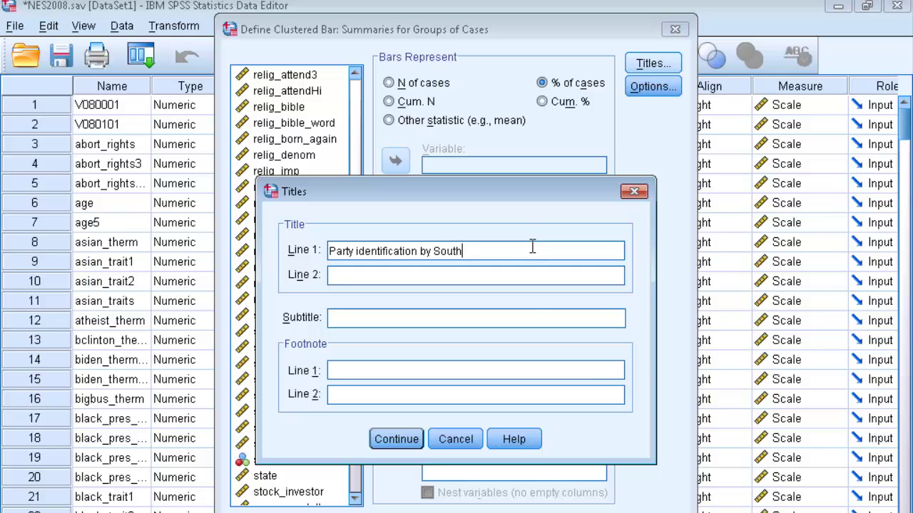
type(" or not sourth")
key("BackSpace")
key("BackSpace")
type("h")
- Add the footnote NES2008 and confirm the titles
left_click(464, 371)
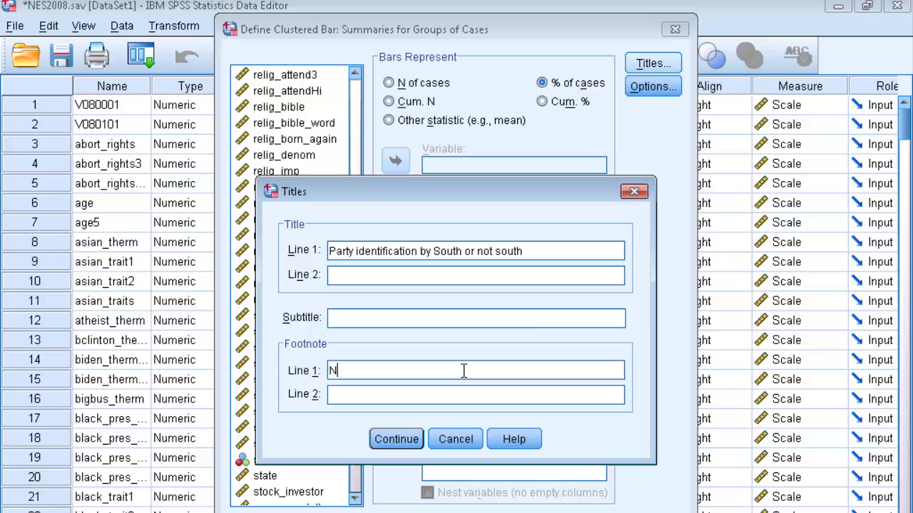
type("ES2008")
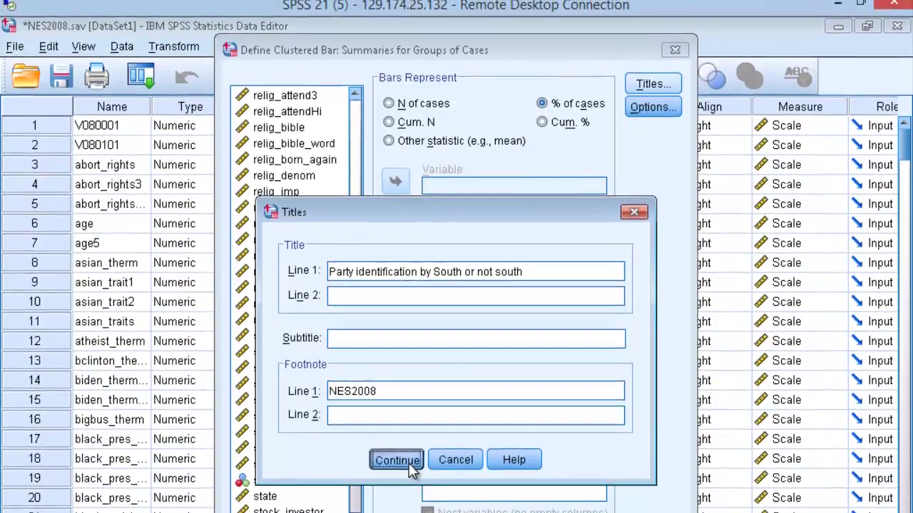
left_click(409, 452)
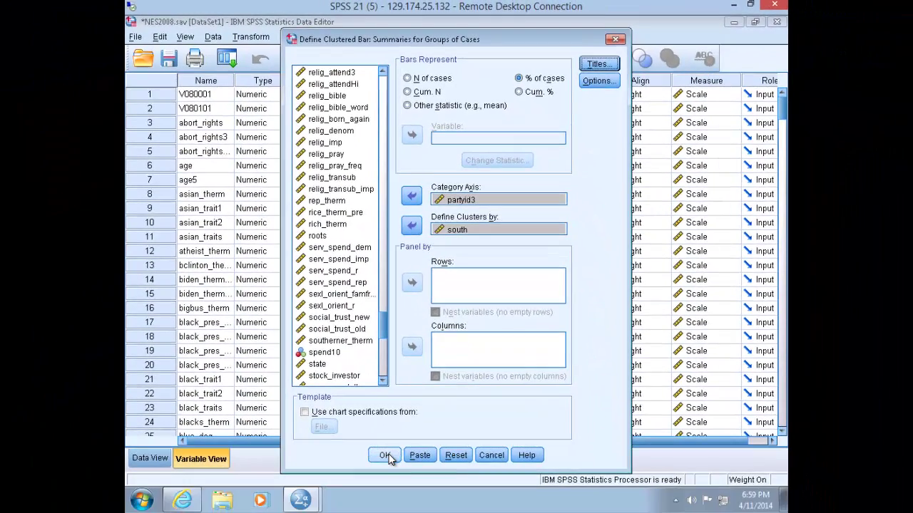
- Create the partyid3-by-south clustered bar chart and select it in the Output Viewer
left_click(385, 456)
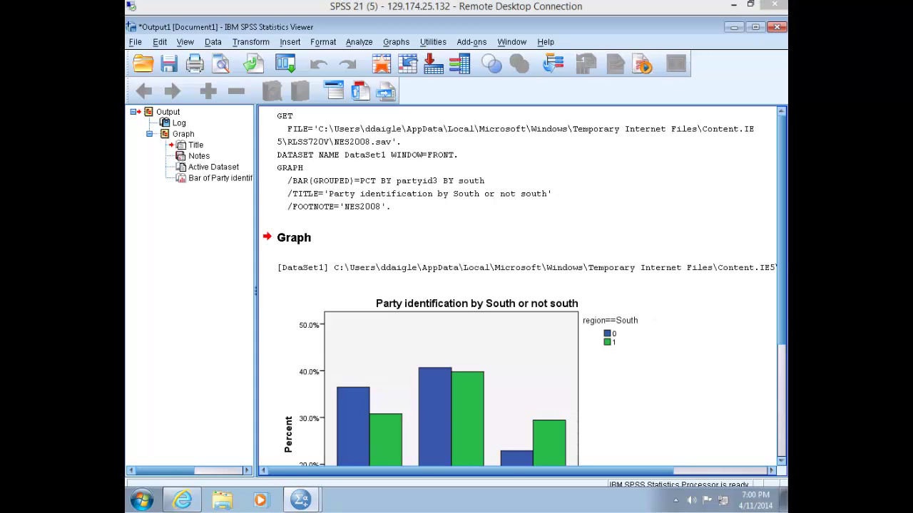
scroll(684, 384, "down", 5)
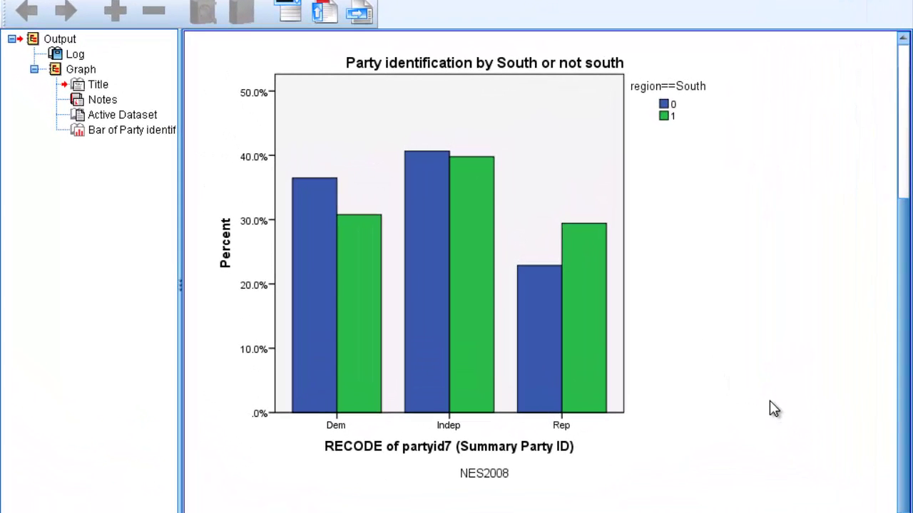
left_click(746, 207)
- In the Chart Editor, label all six Dem, Indep and Rep bars with their percentages
left_click(586, 248)
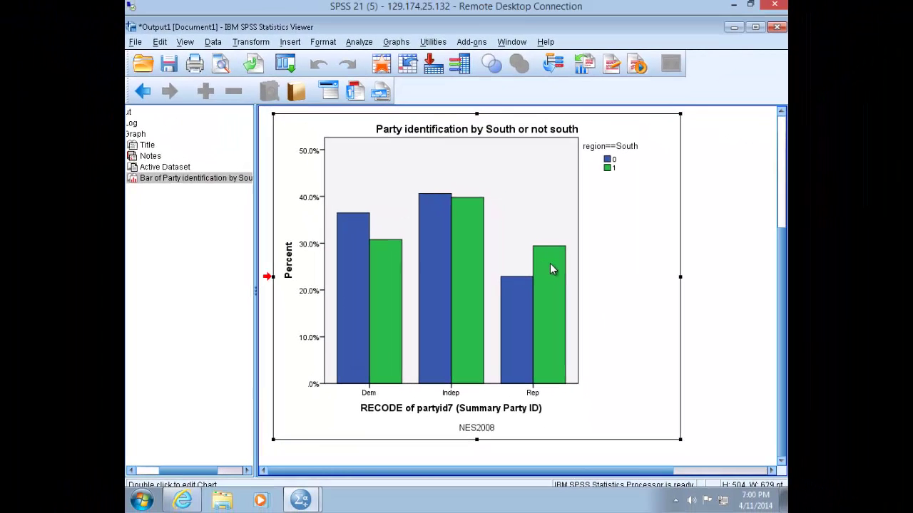
double_click(550, 263)
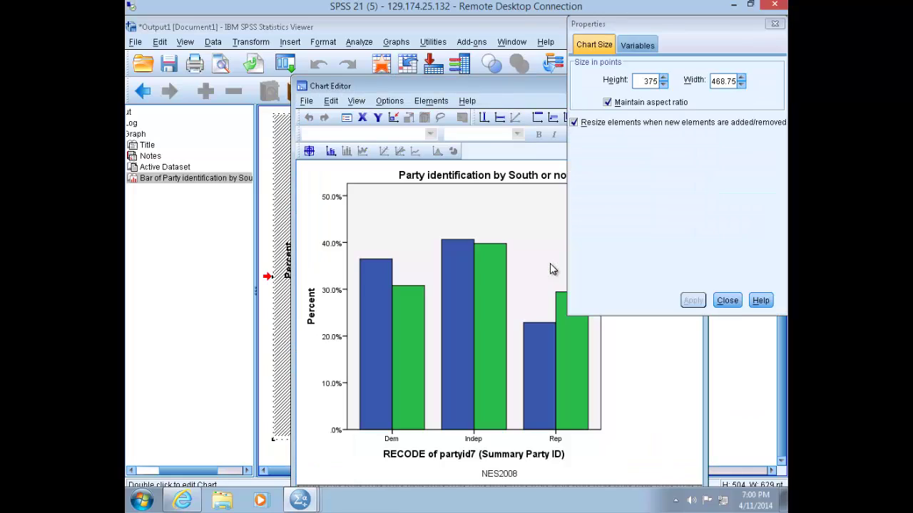
left_click(719, 302)
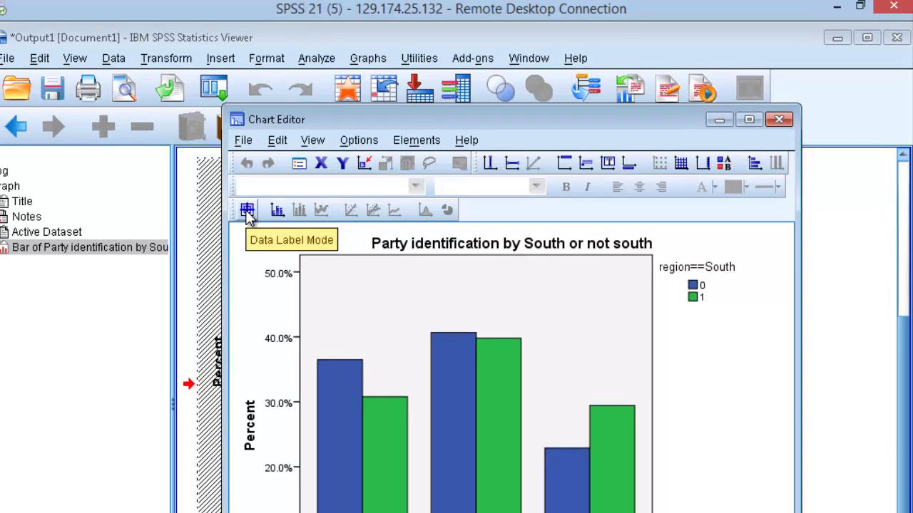
left_click(248, 211)
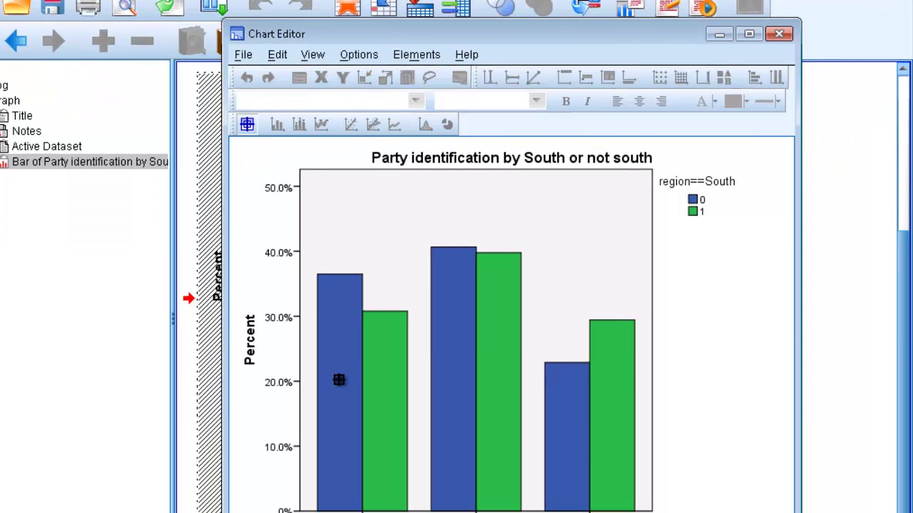
left_click(339, 380)
left_click(381, 399)
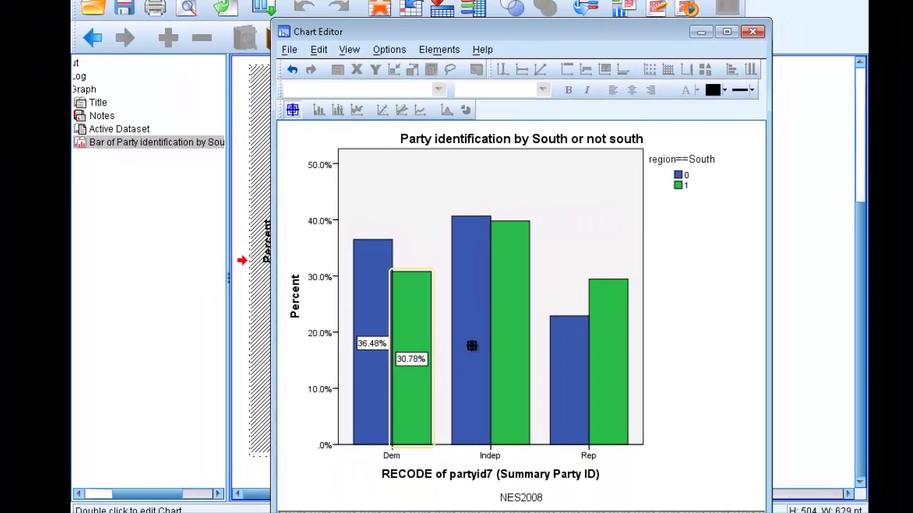
left_click(510, 341)
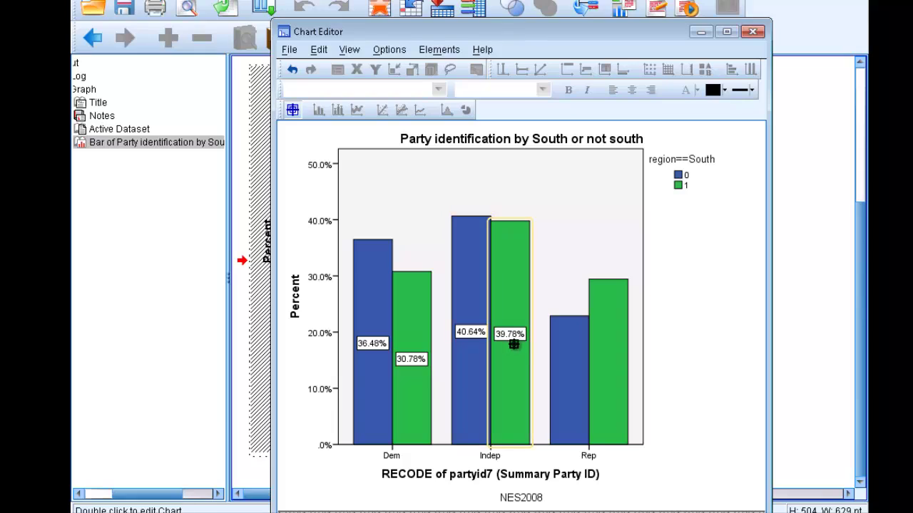
left_click(570, 355)
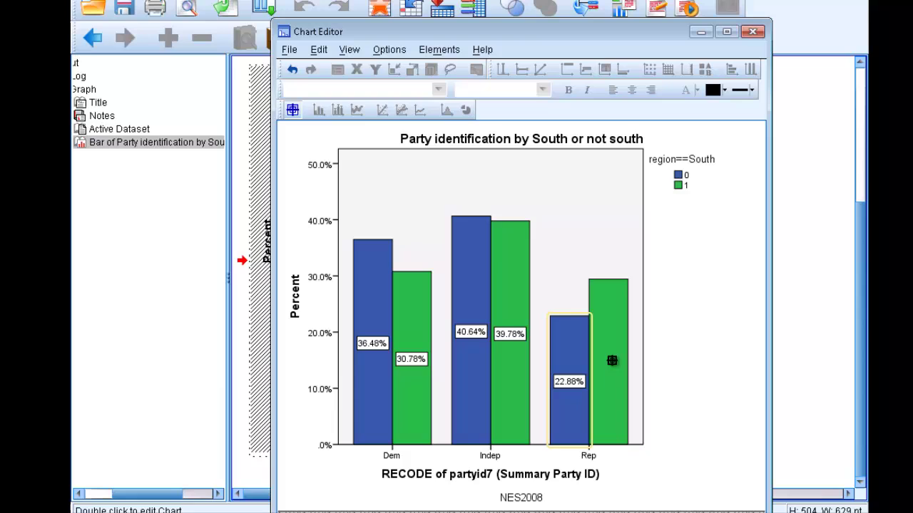
left_click(612, 361)
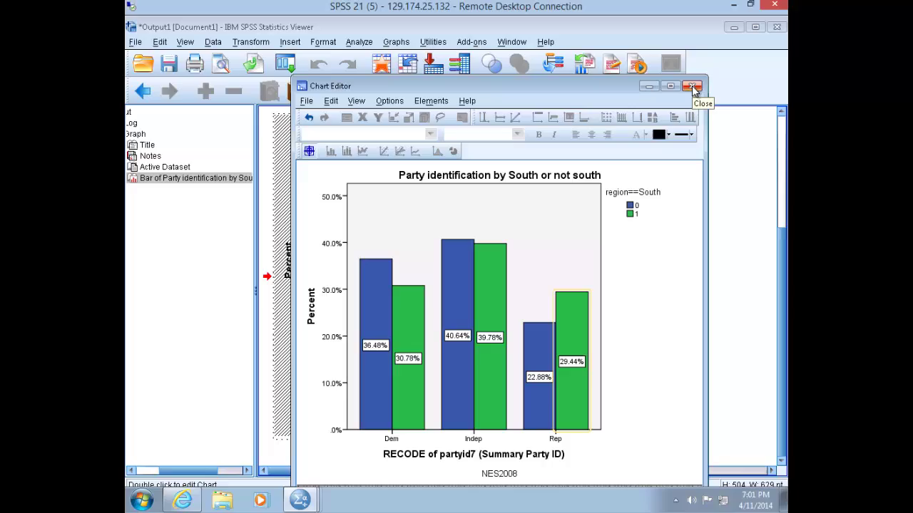
left_click(692, 87)
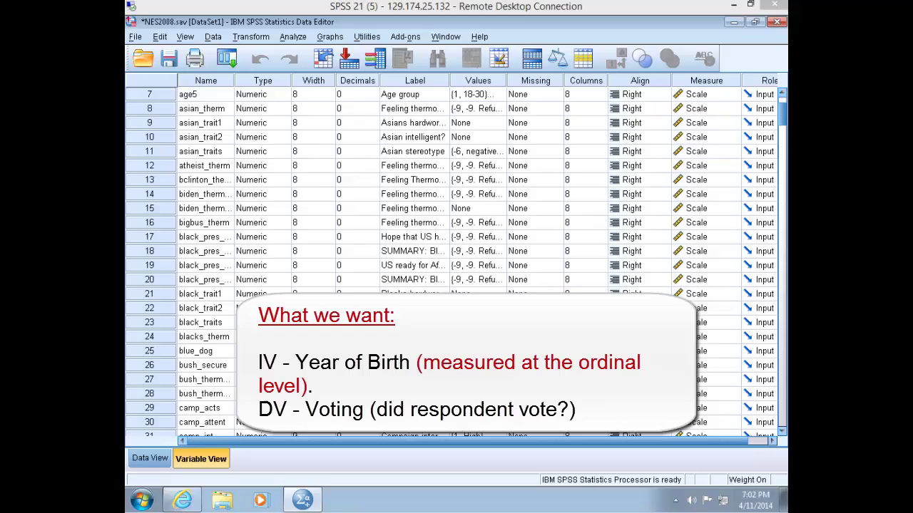
- Open Frequencies and list variables by name, sorted alphabetically
left_click(299, 41)
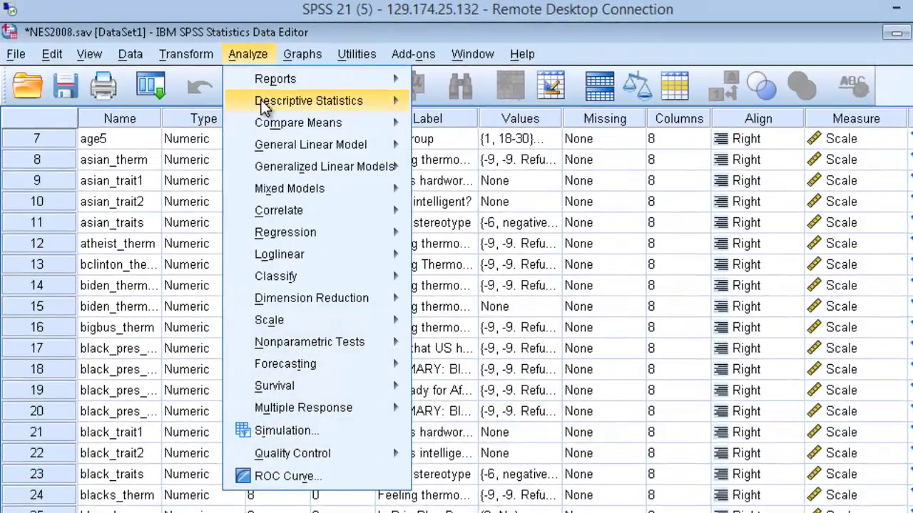
mouse_move(289, 84)
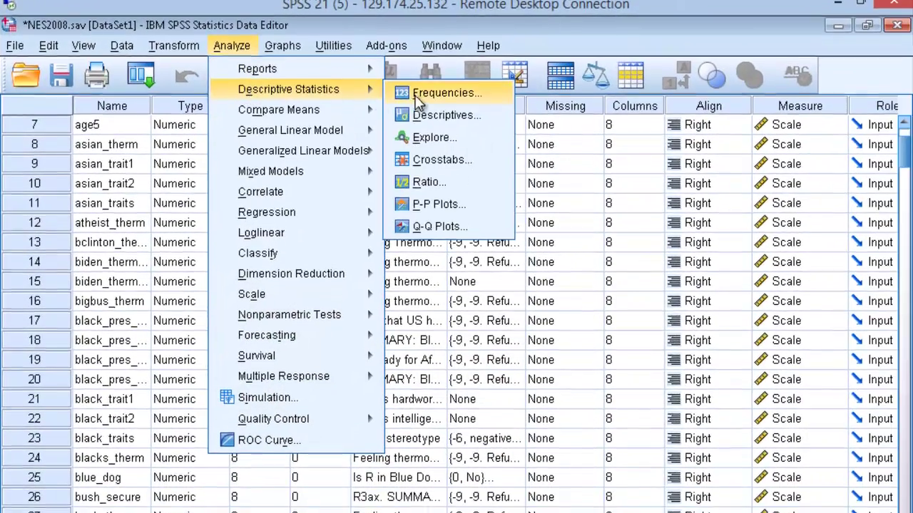
left_click(418, 99)
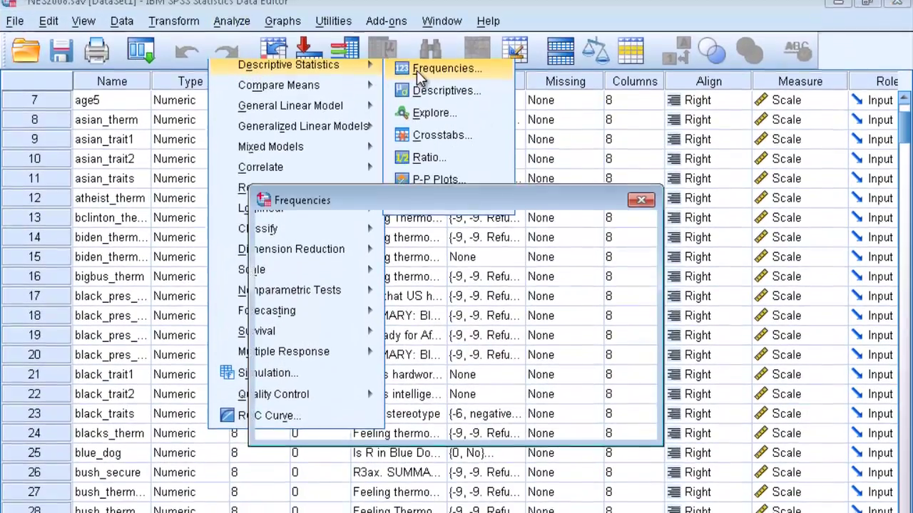
right_click(349, 319)
left_click(355, 295)
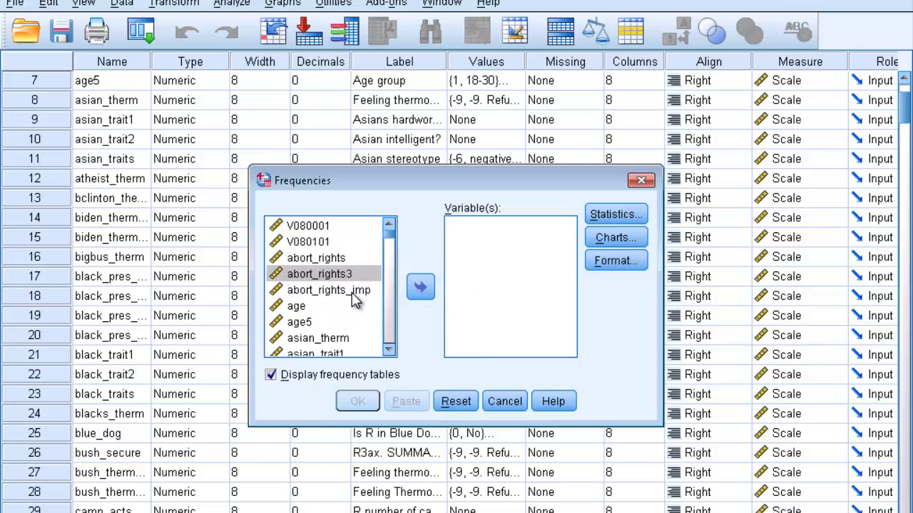
right_click(335, 308)
left_click(339, 372)
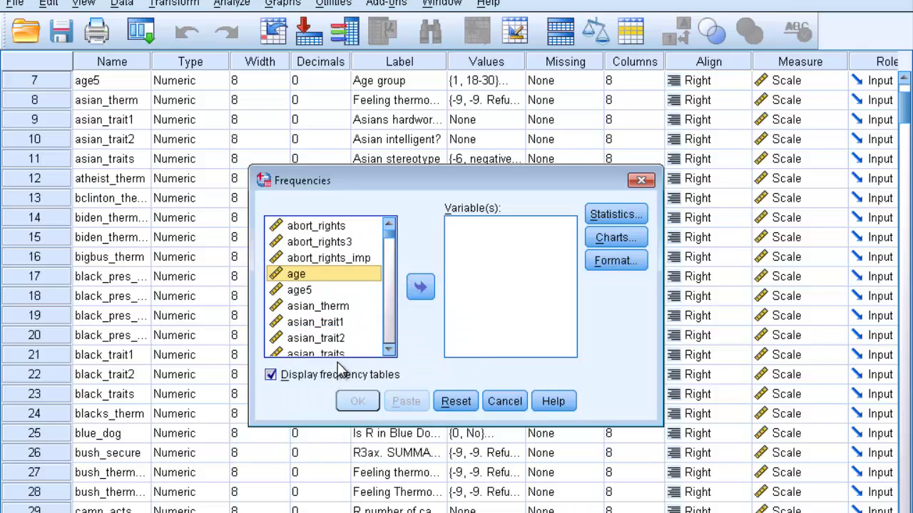
- Add yob to Variable(s) and run the frequency table
left_click(335, 354)
scroll(314, 331, "down", 1)
left_click_drag(390, 248, 391, 353)
left_click(306, 349)
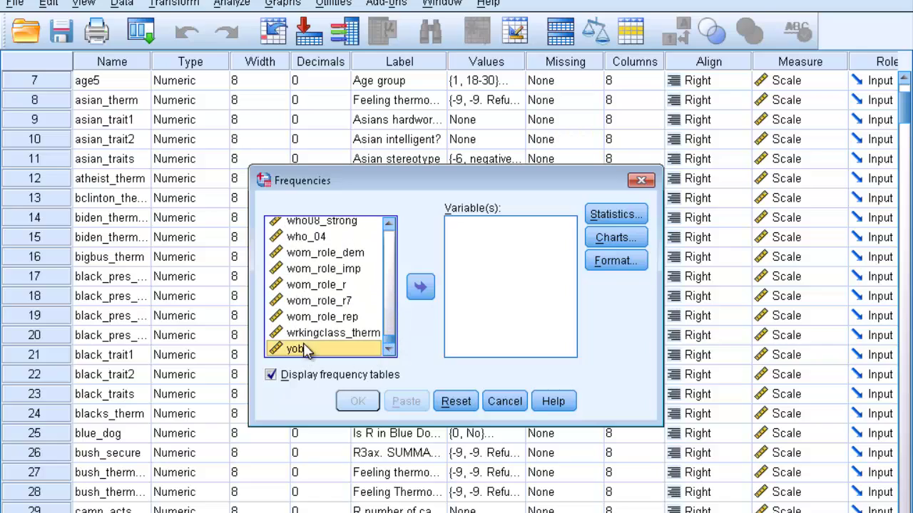
left_click(421, 286)
left_click(357, 403)
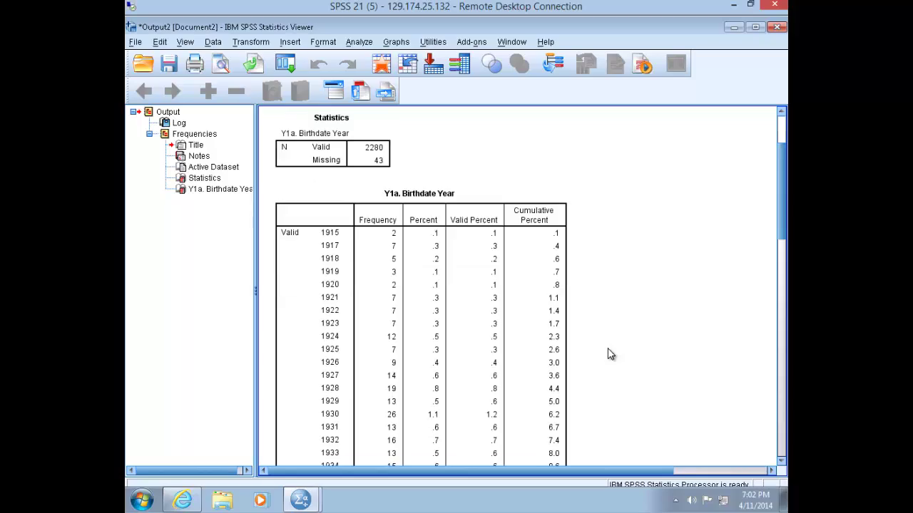
- Review the Y1a. Birthdate Year frequency table, then close the Output Viewer
scroll(610, 355, "down", 10)
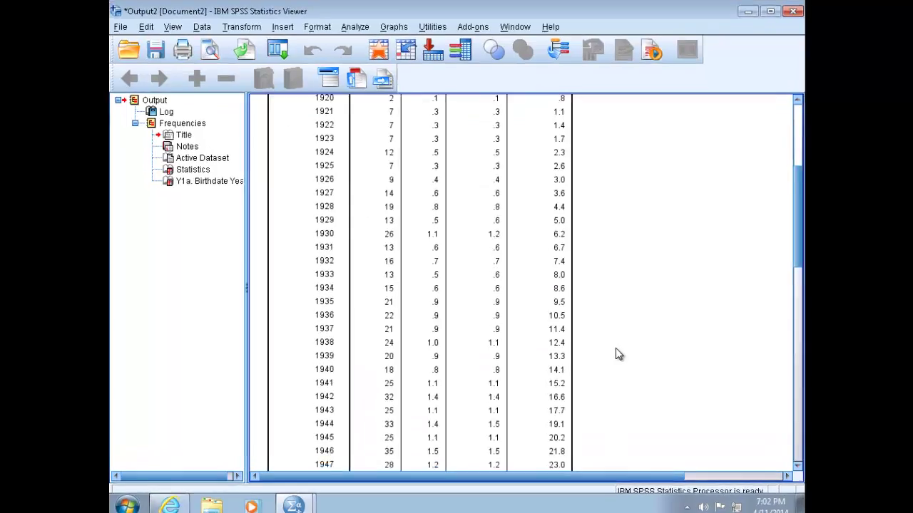
scroll(638, 329, "down", 2)
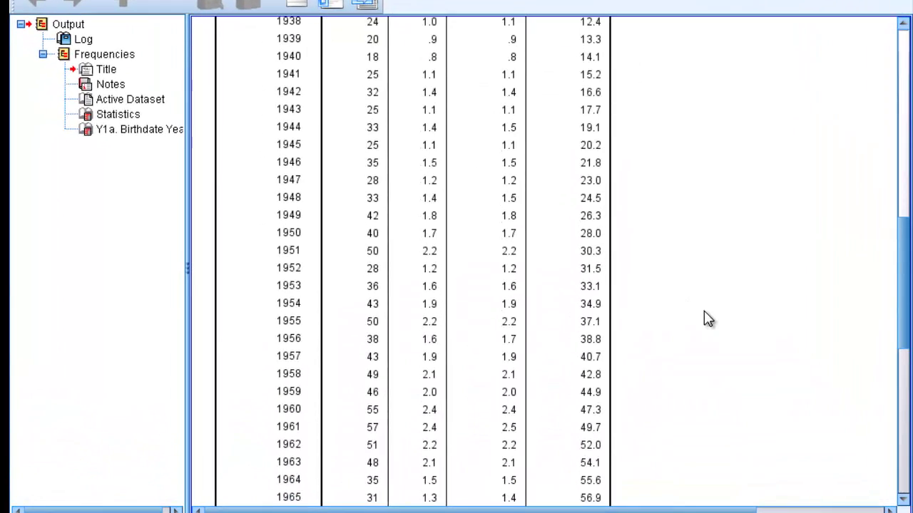
scroll(708, 318, "up", 6)
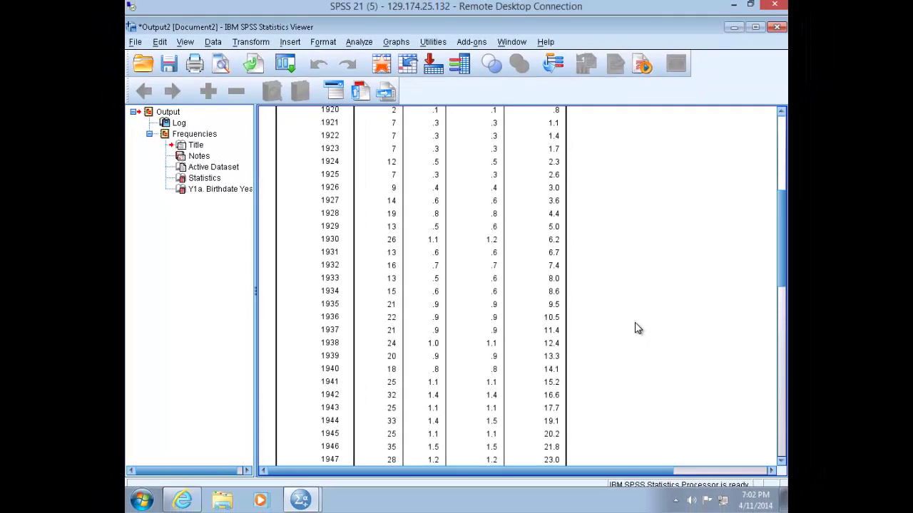
scroll(638, 329, "up", 3)
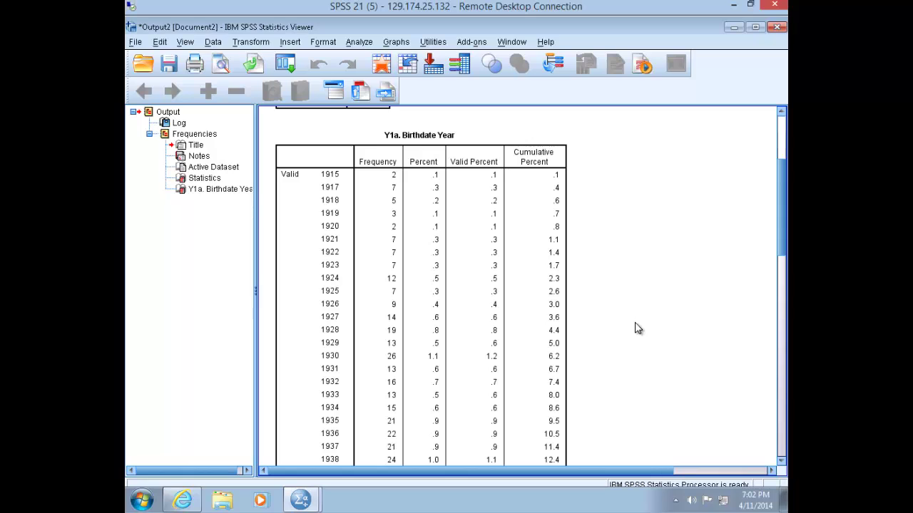
scroll(638, 329, "down", 2)
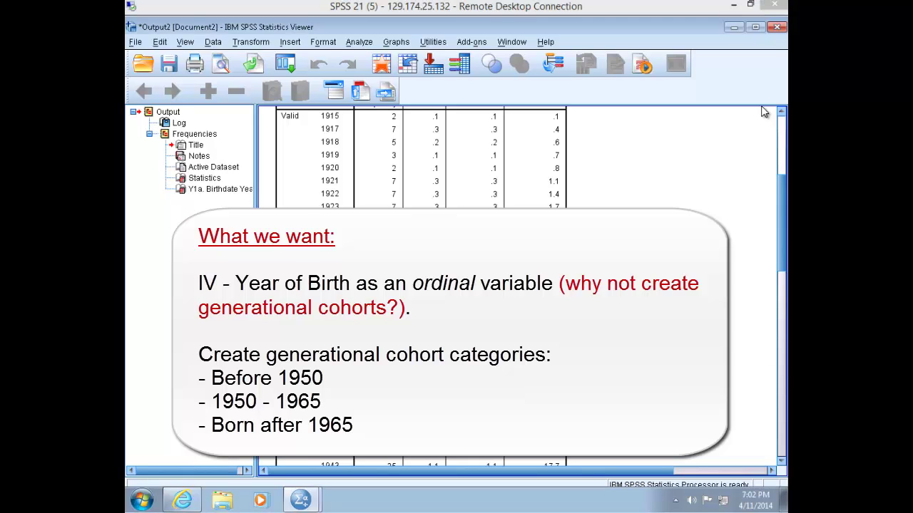
left_click(776, 28)
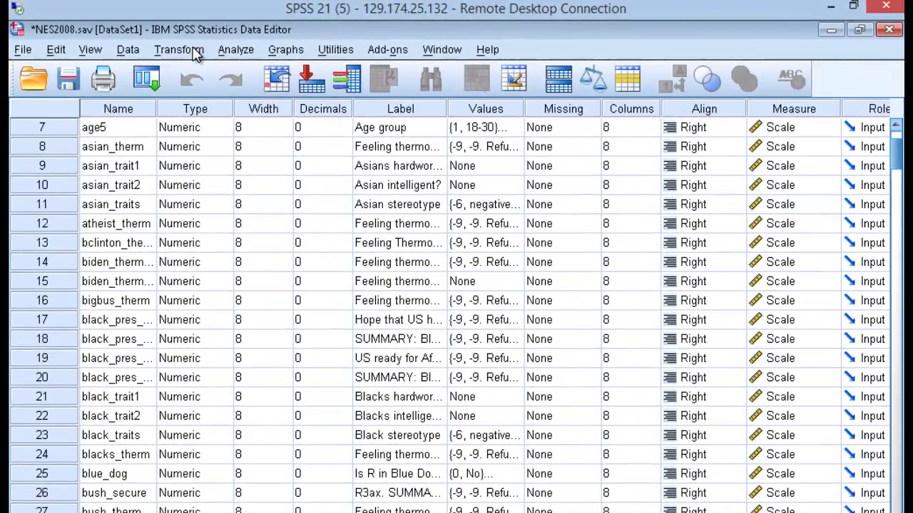
- Start Recode into Different Variables with yob as the input variable
left_click(193, 52)
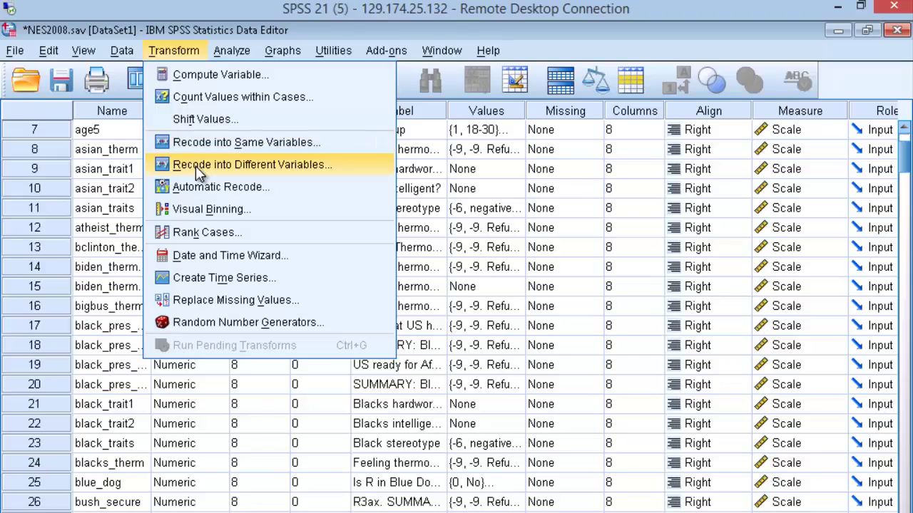
left_click(198, 165)
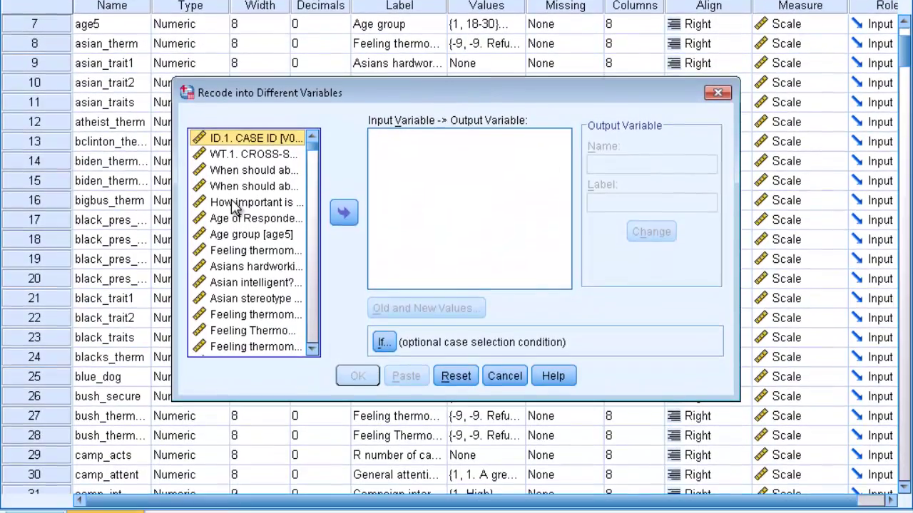
right_click(236, 203)
left_click(242, 220)
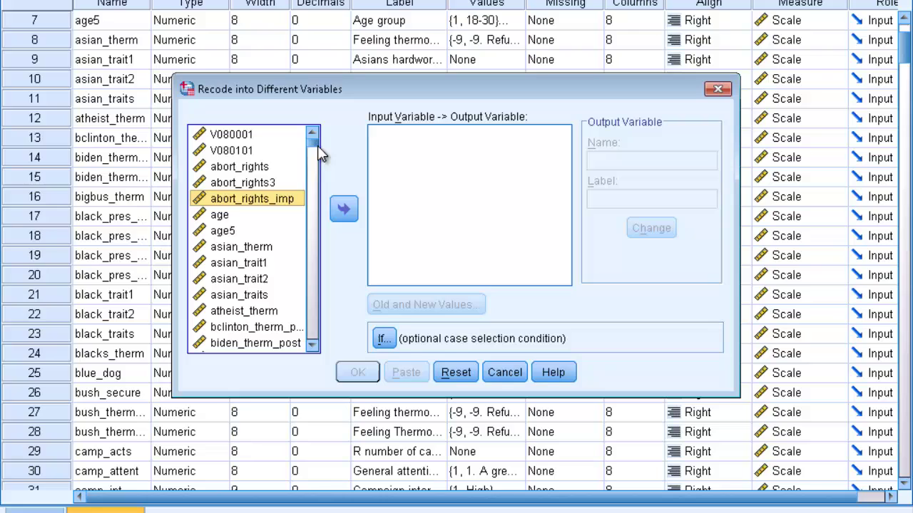
scroll(313, 290, "down", 8)
scroll(313, 290, "down", 15)
left_click(259, 345)
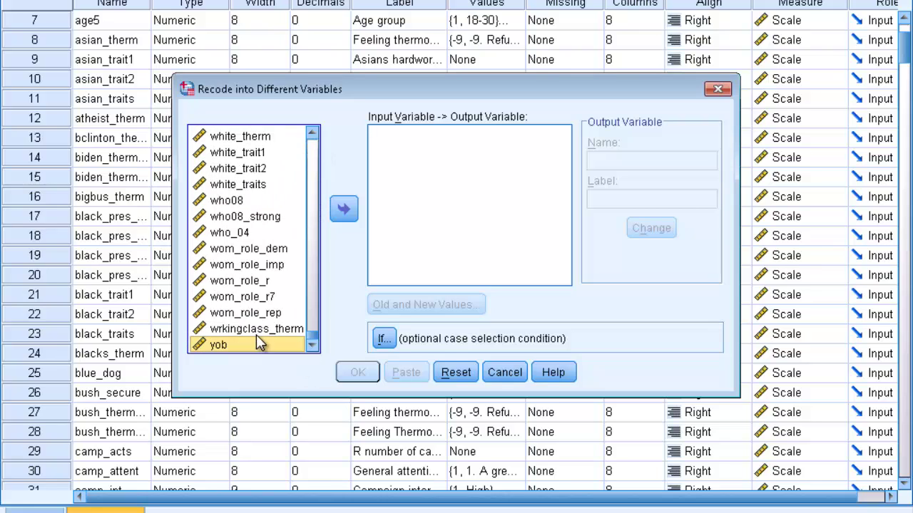
left_click(341, 214)
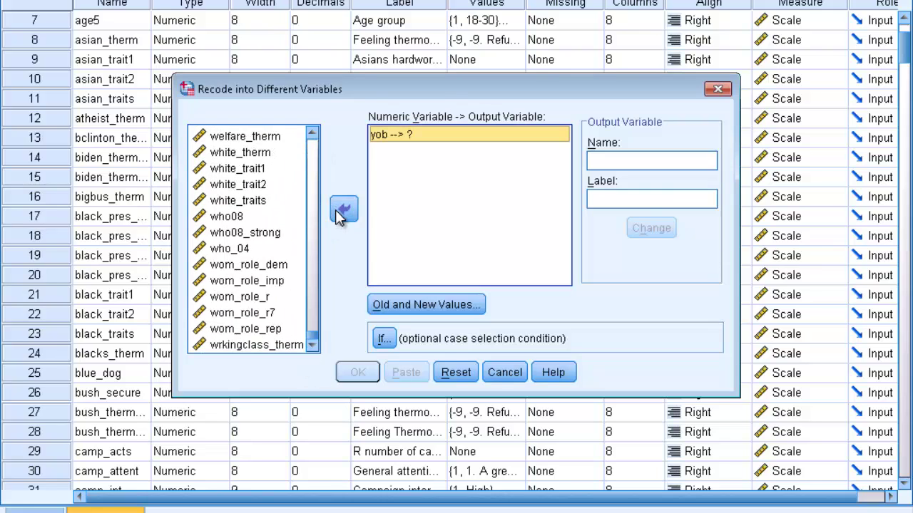
- Name the output variable yob3 with label 'Year of birth in 3 cat'
left_click(629, 155)
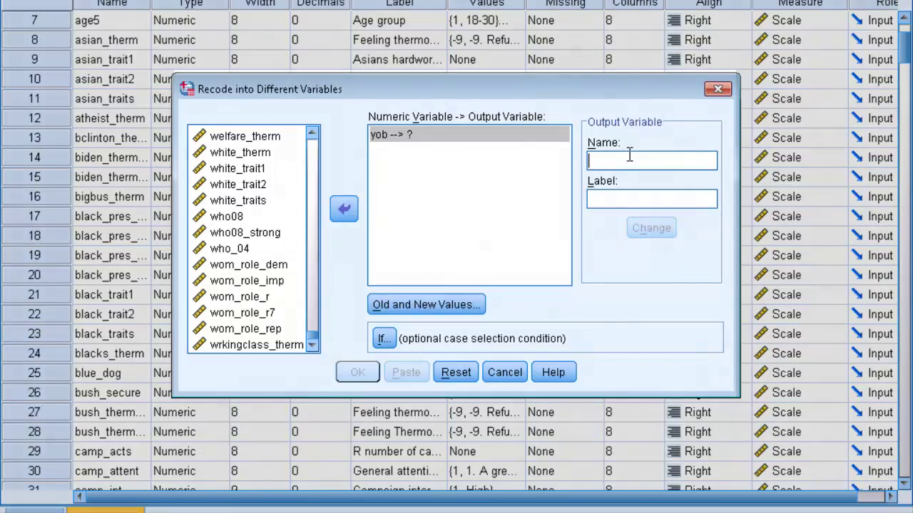
type("yob")
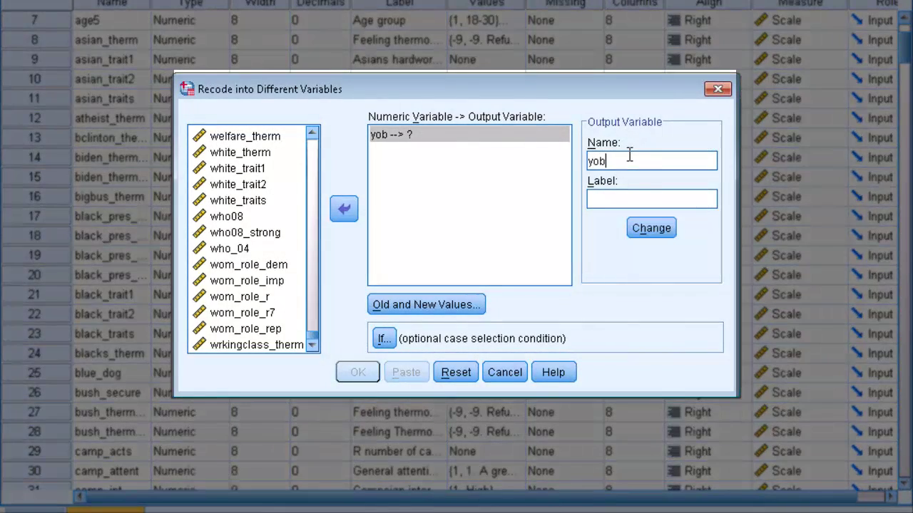
type("3")
key("Tab")
type("Year of birth in ")
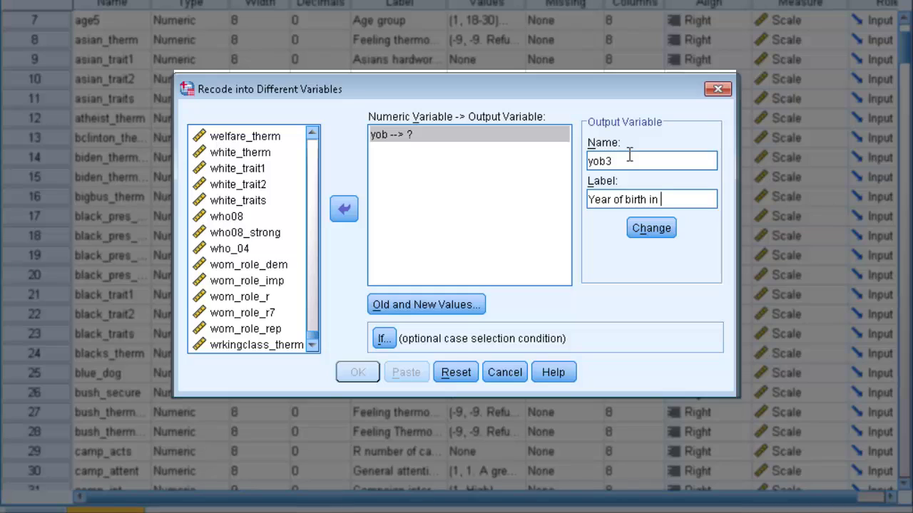
type("3 cat")
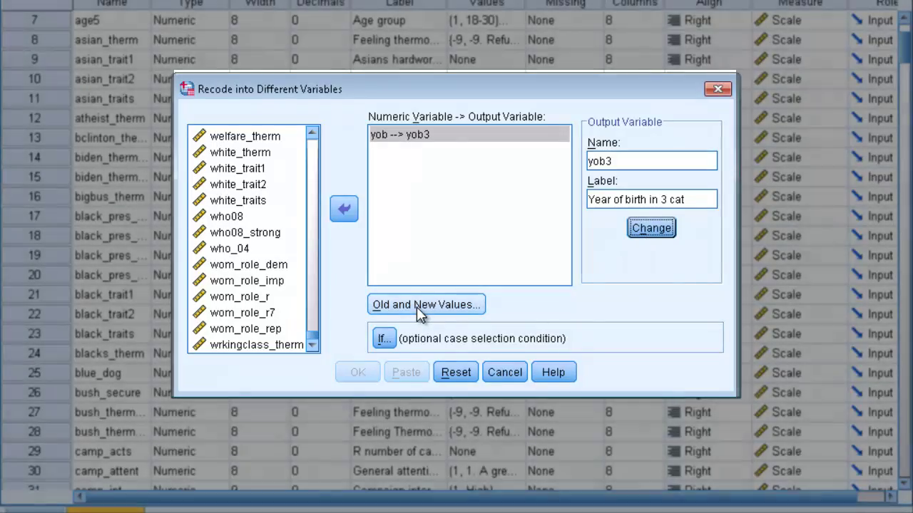
left_click(416, 307)
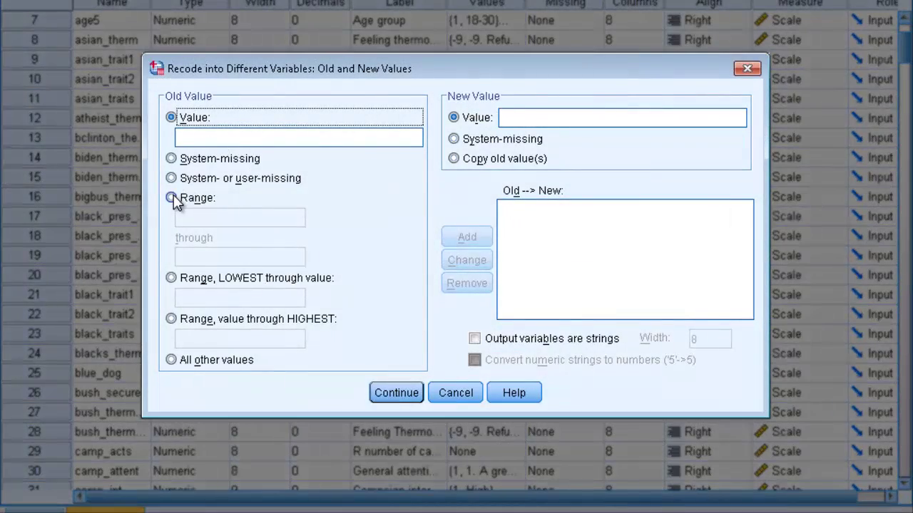
- Add a range rule recoding birth years 1900–1949 to 3
left_click(348, 200)
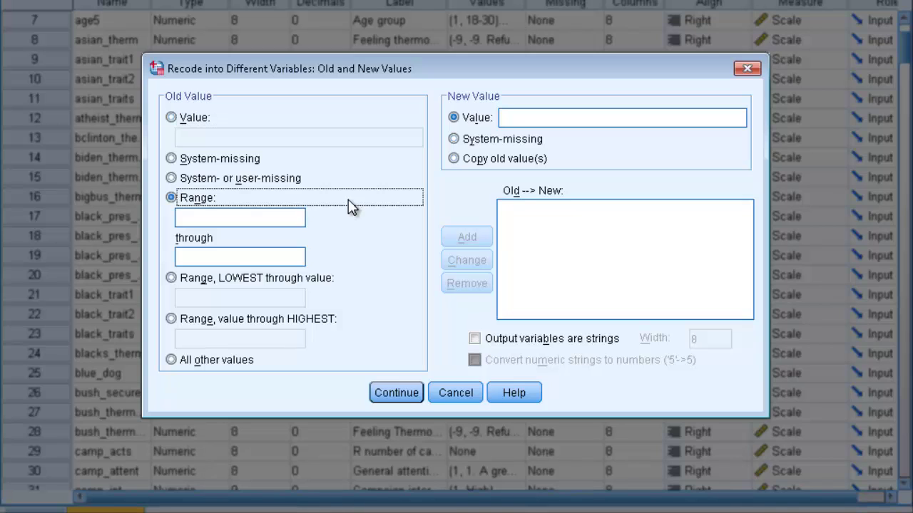
left_click(195, 222)
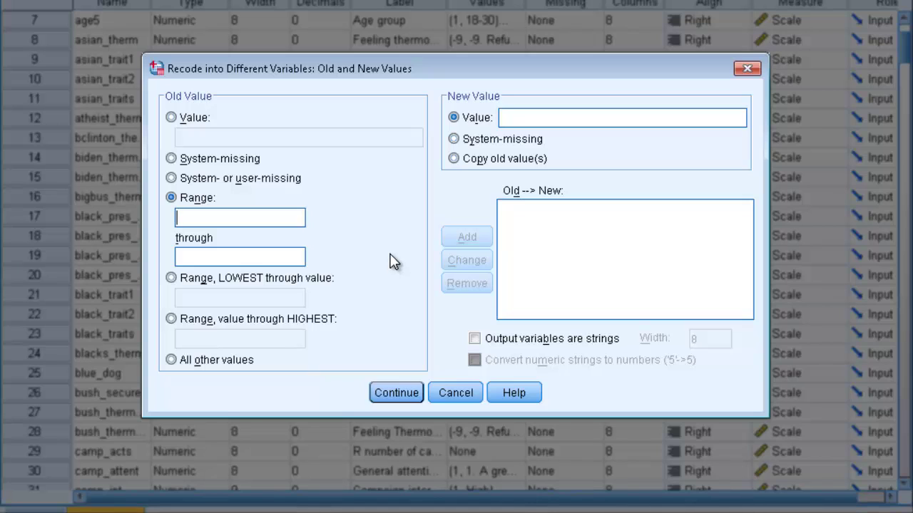
type("1900")
left_click(261, 254)
type("1")
type("49")
key("Left")
key("Left")
type("9")
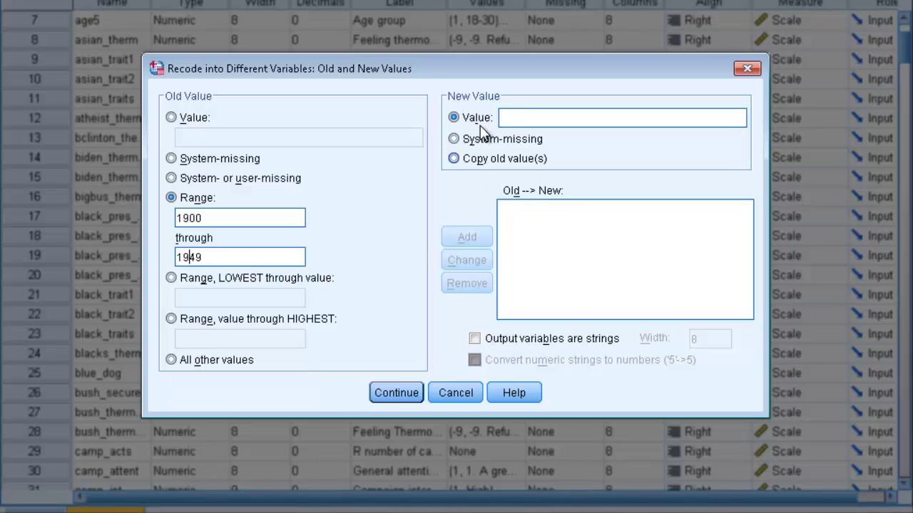
left_click(503, 119)
type("3")
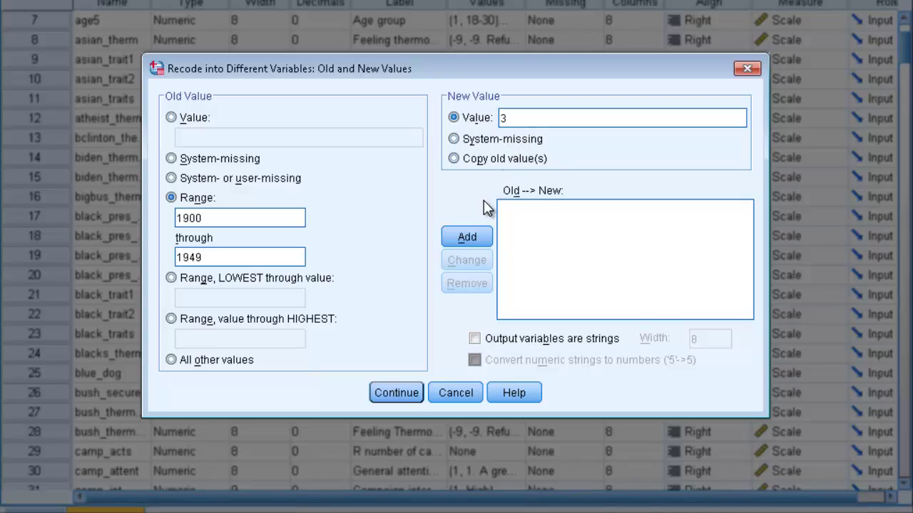
left_click(472, 239)
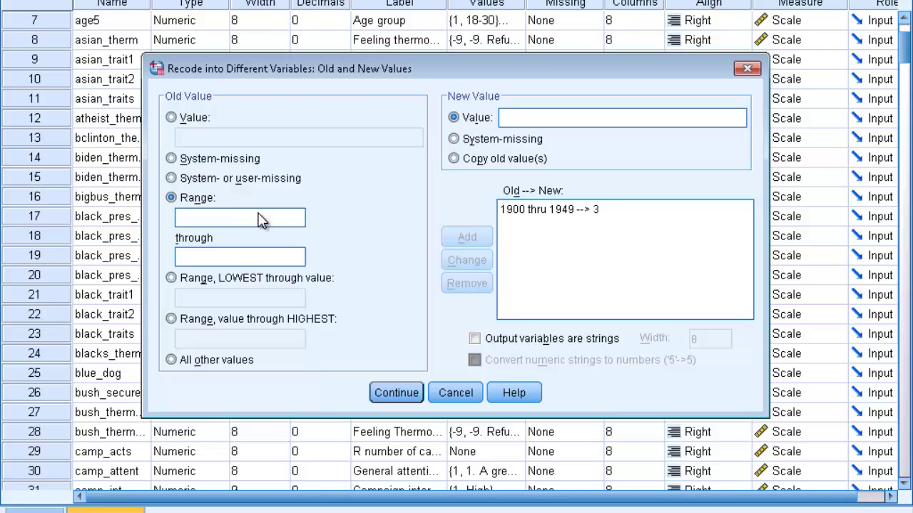
- Add a rule recoding 1950–1965 to 2
left_click(235, 216)
type("1950")
left_click(236, 258)
type("1965")
left_click(509, 116)
type("2")
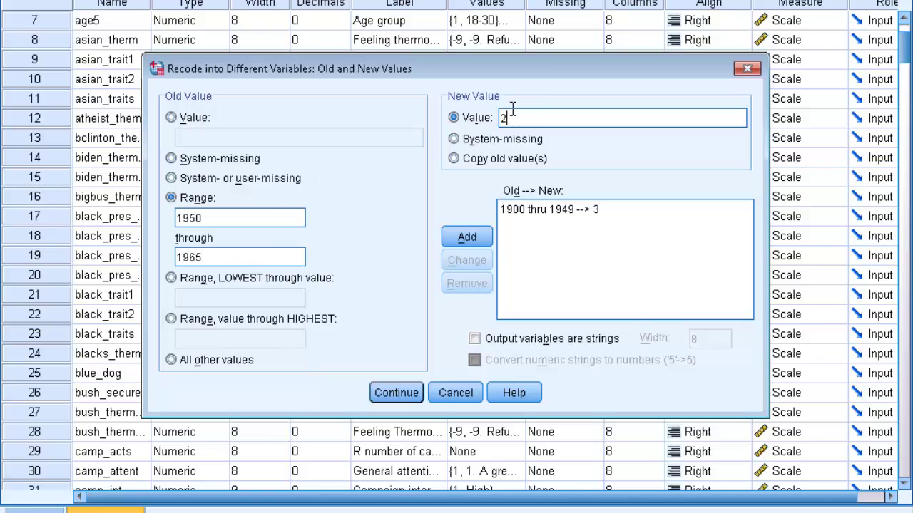
left_click(467, 237)
- Add a rule recoding 1966–1990 to 1 and accept the mappings
left_click(223, 214)
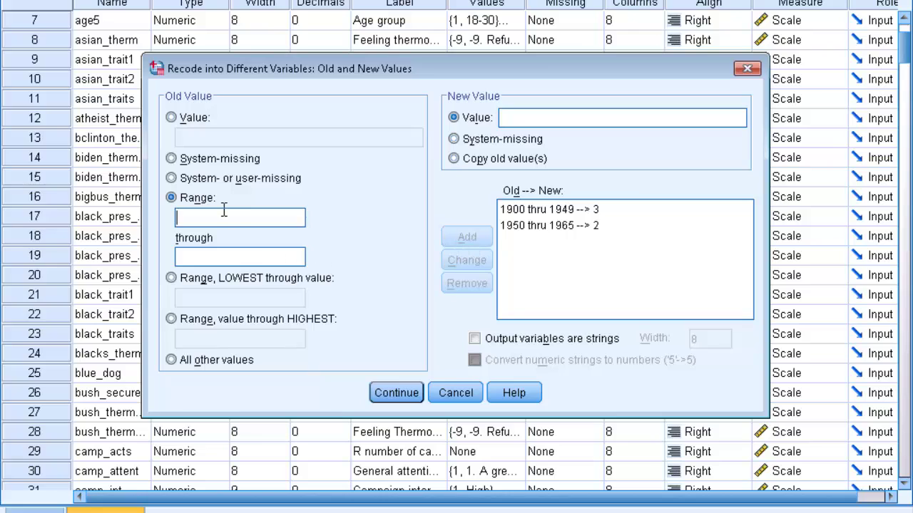
type("1966")
left_click(232, 257)
type("1990")
left_click(515, 118)
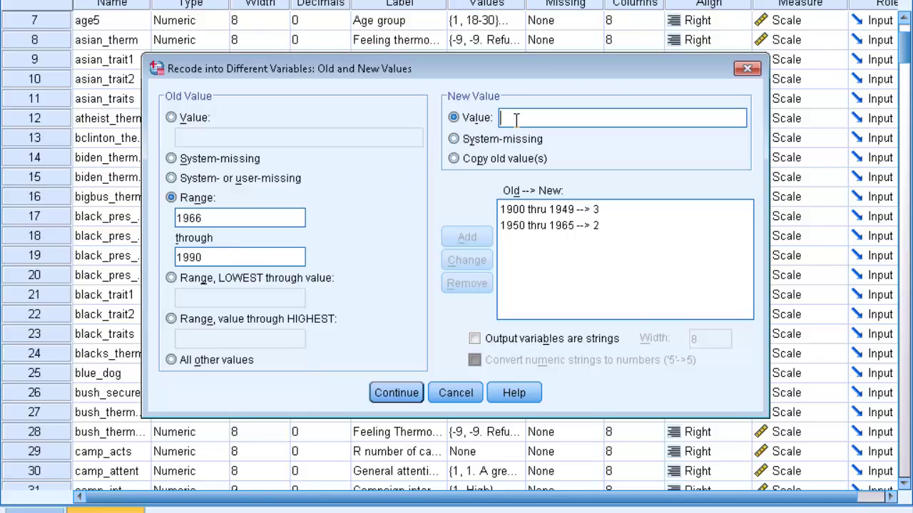
type("1")
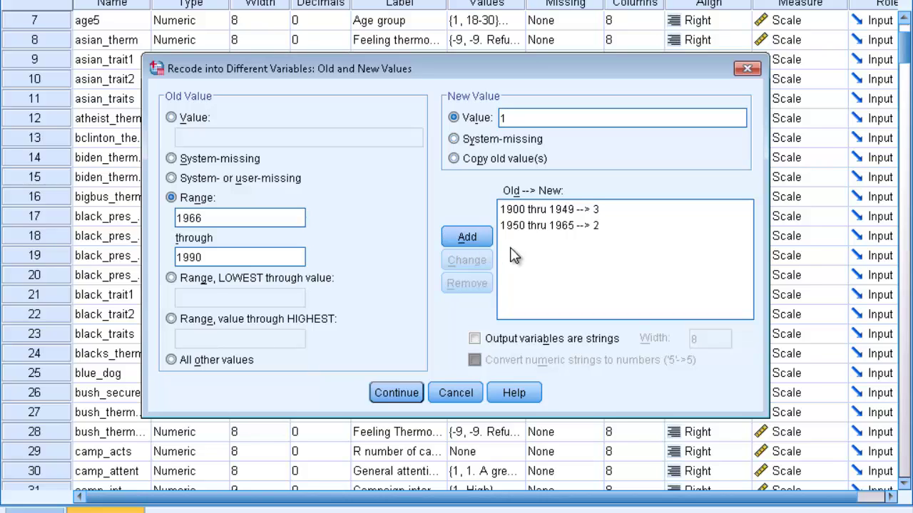
left_click(471, 237)
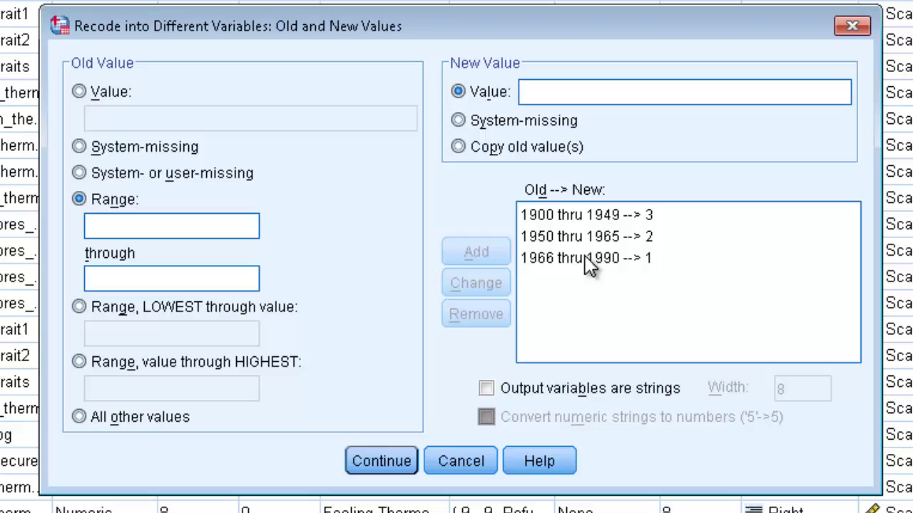
left_click(589, 260)
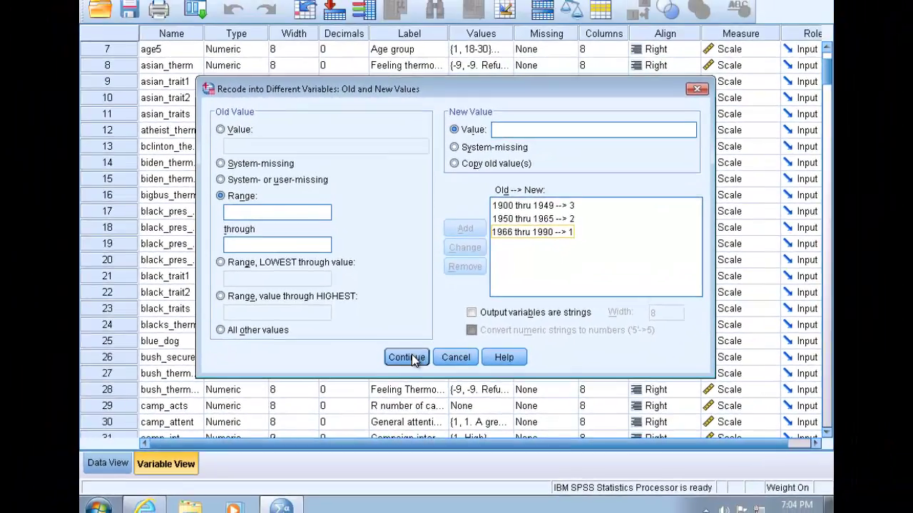
left_click(397, 343)
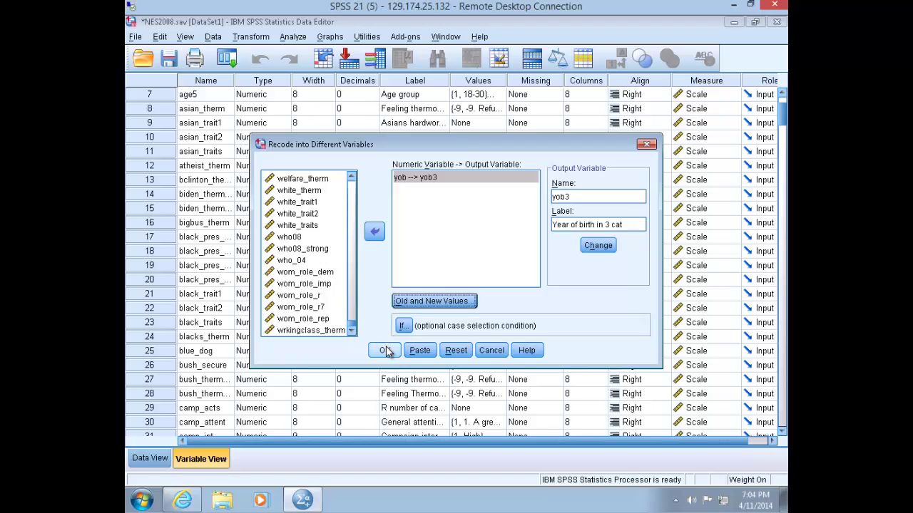
- Run the recode, then select the new yob3 variable at the bottom of Variable View
left_click(384, 350)
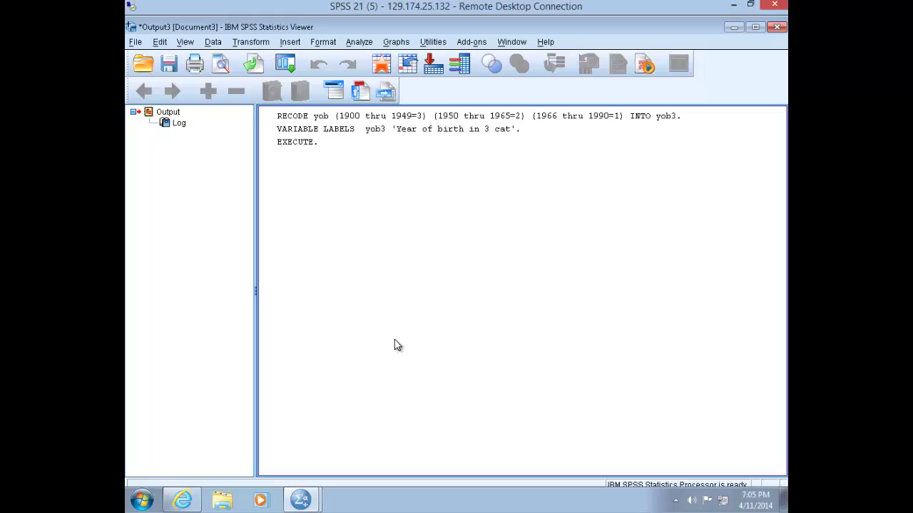
left_click(734, 27)
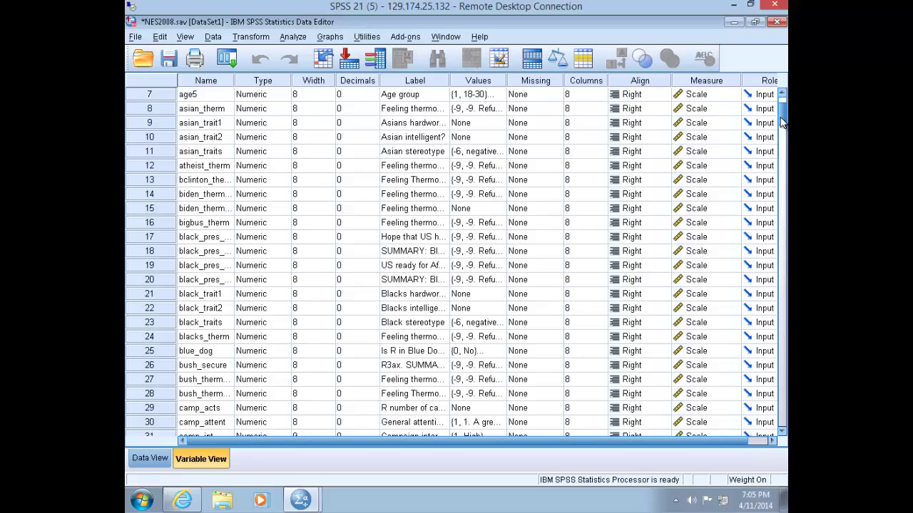
left_click_drag(781, 123, 781, 395)
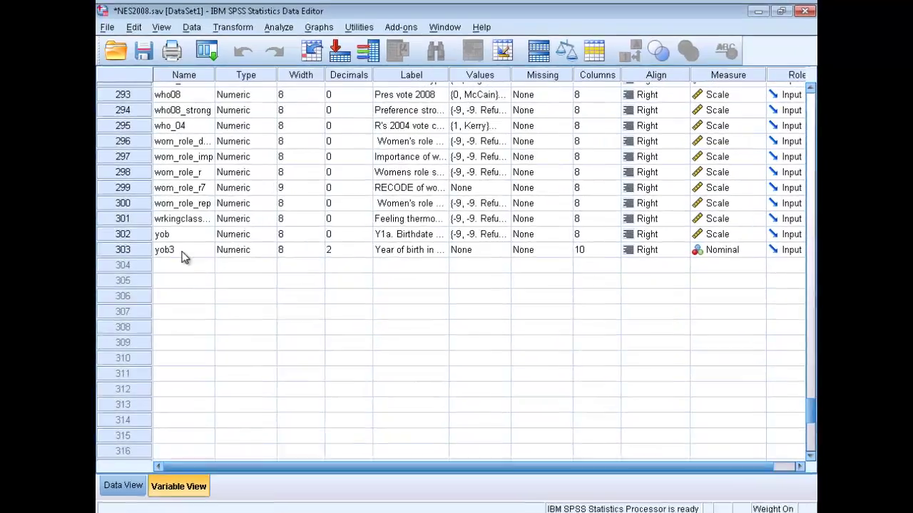
left_click(191, 242)
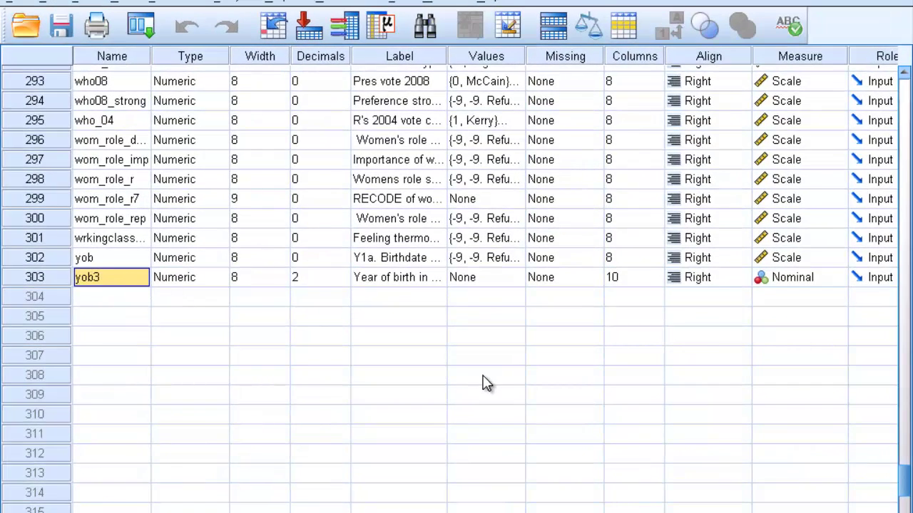
- In yob3's Values cell, add labels 1 = Young, 2 = Middle age, 3 = Senior and confirm
left_click(516, 277)
left_click(519, 277)
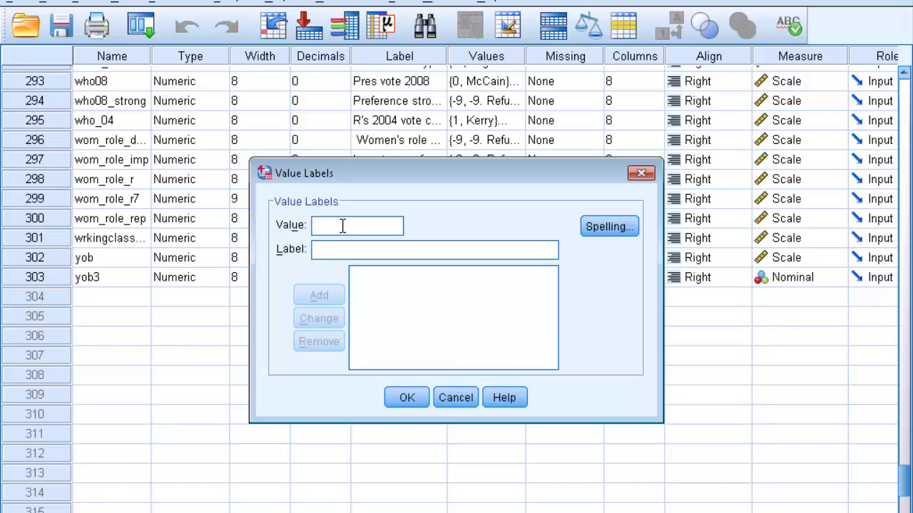
type("1")
key("Tab")
type("Young")
key("Return")
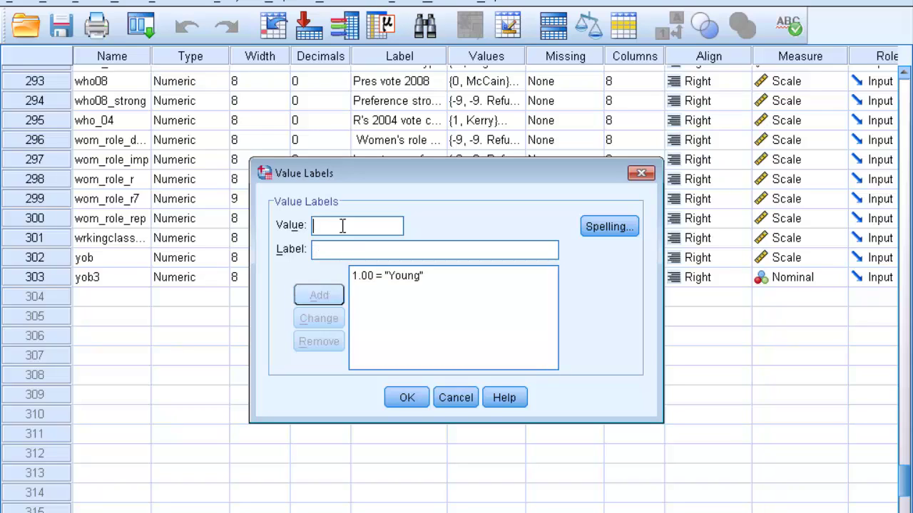
type("2")
key("Tab")
type("Middle age")
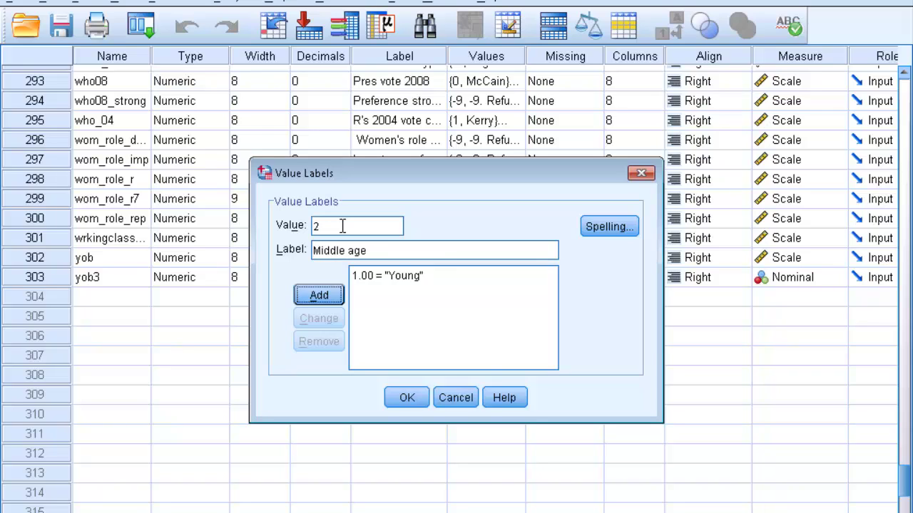
key("Return")
type("3")
key("Tab")
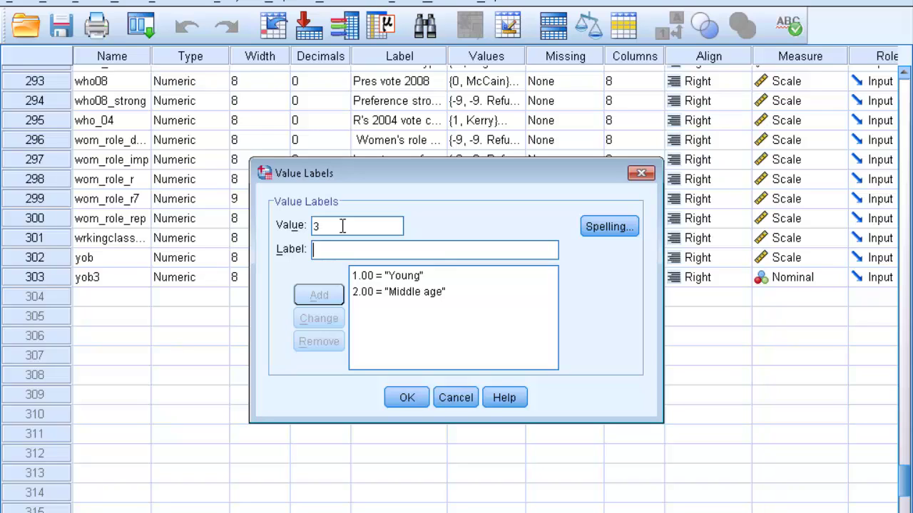
type("Senior")
key("Return")
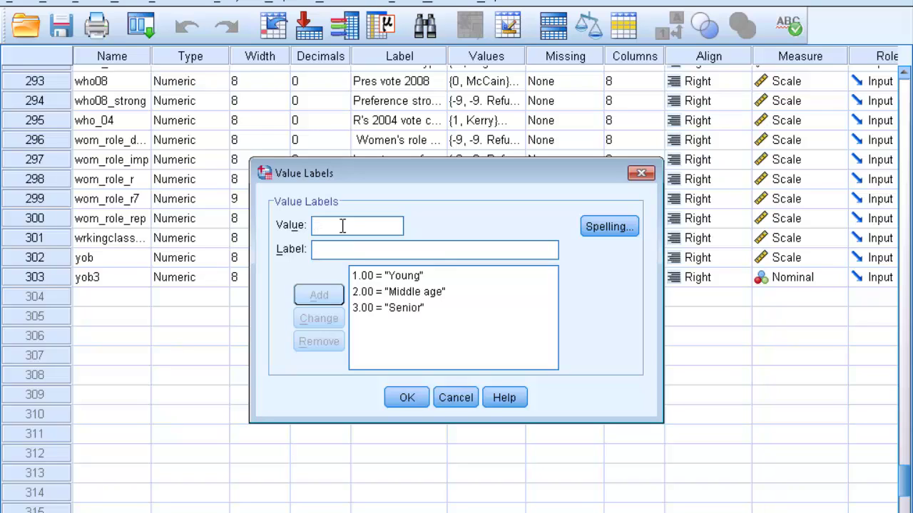
left_click(405, 397)
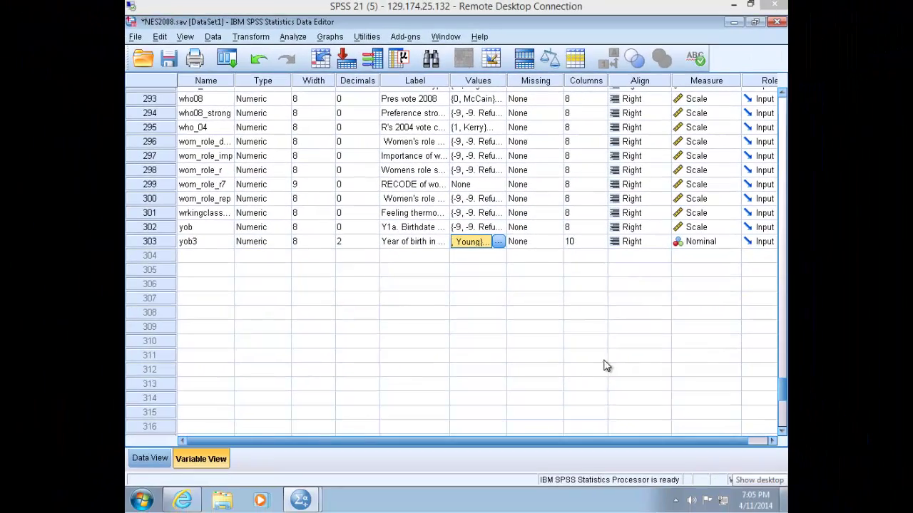
- Run Frequencies on yob3 alone, swapping out yob from the Variable(s) list
left_click(293, 36)
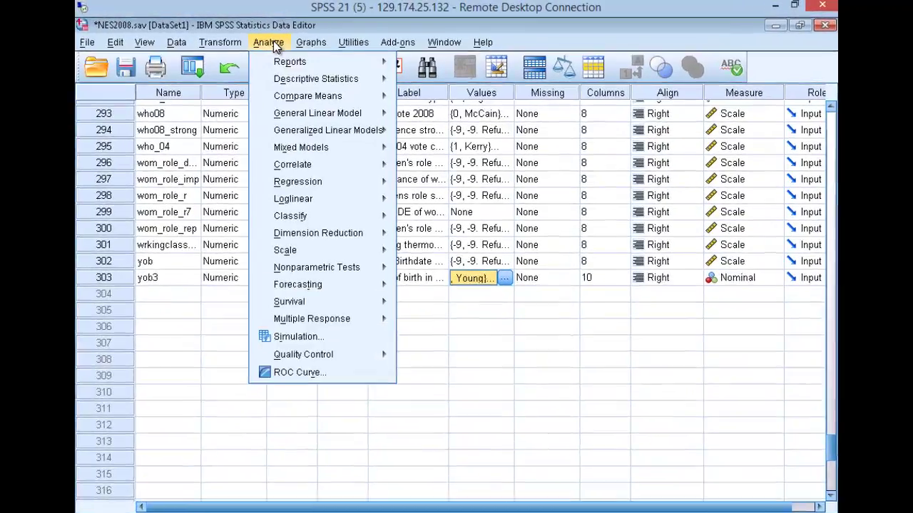
mouse_move(282, 82)
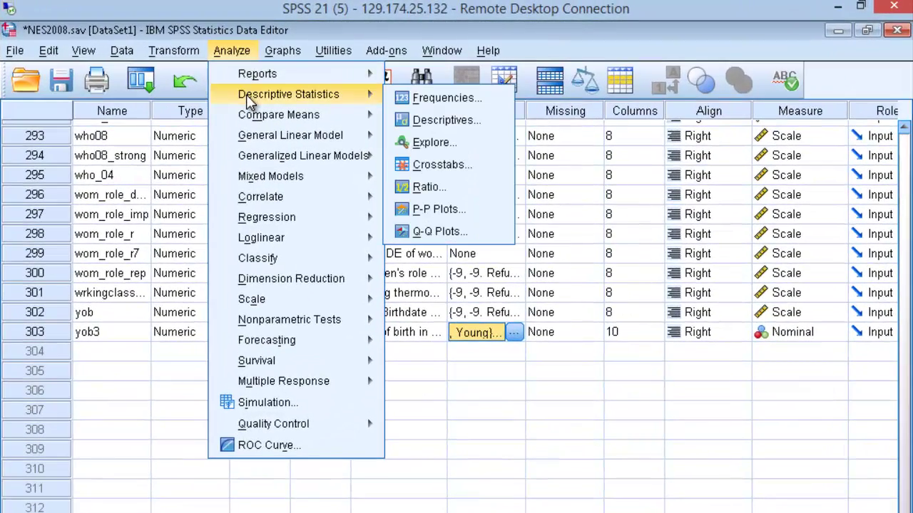
left_click(417, 98)
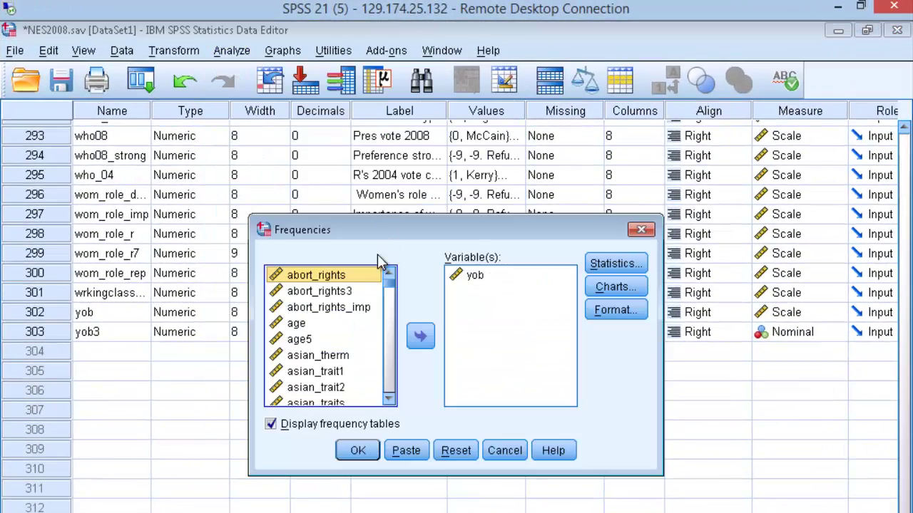
left_click(471, 277)
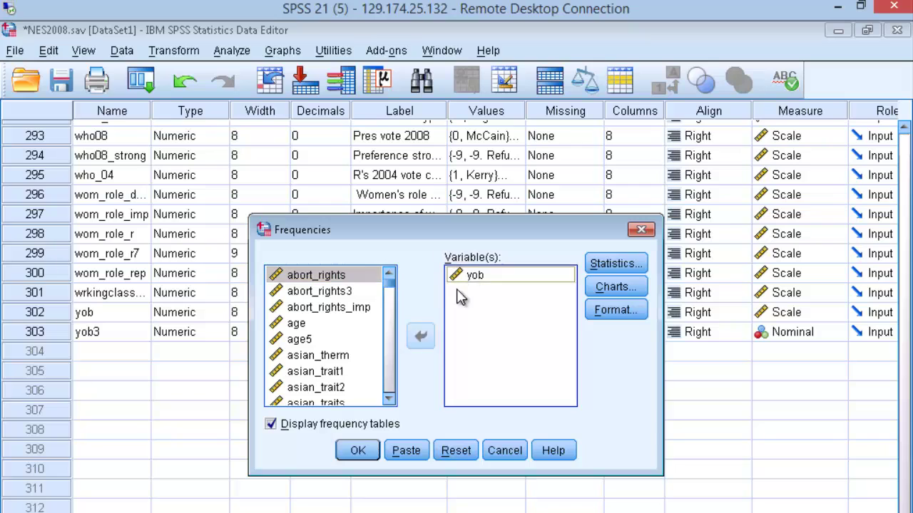
left_click(420, 339)
left_click(389, 399)
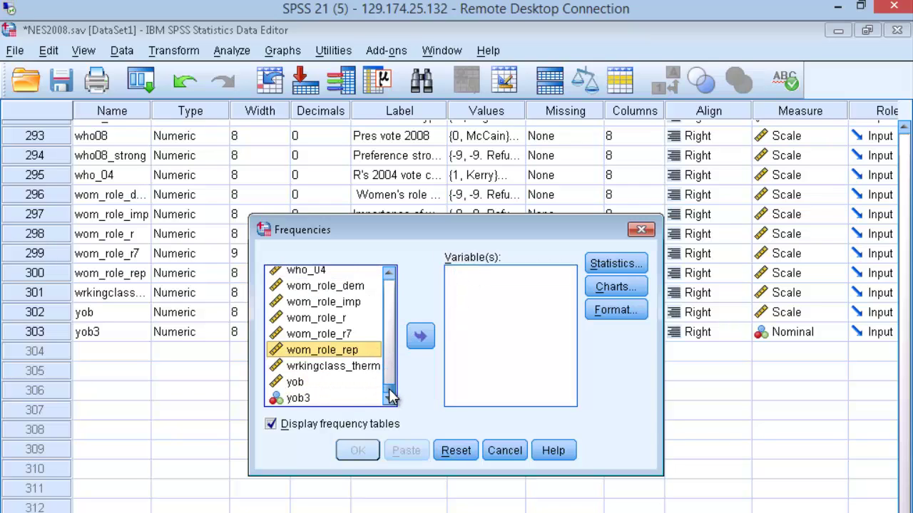
left_click(303, 399)
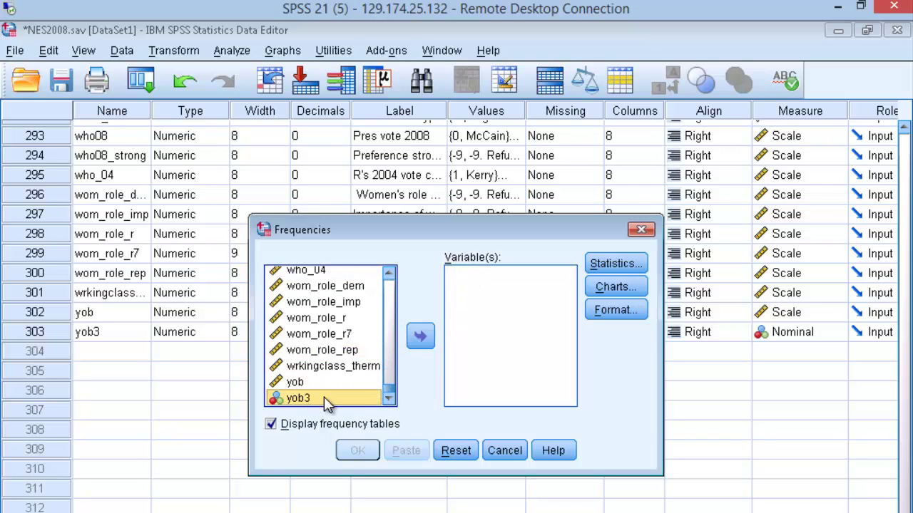
left_click(419, 338)
left_click(357, 450)
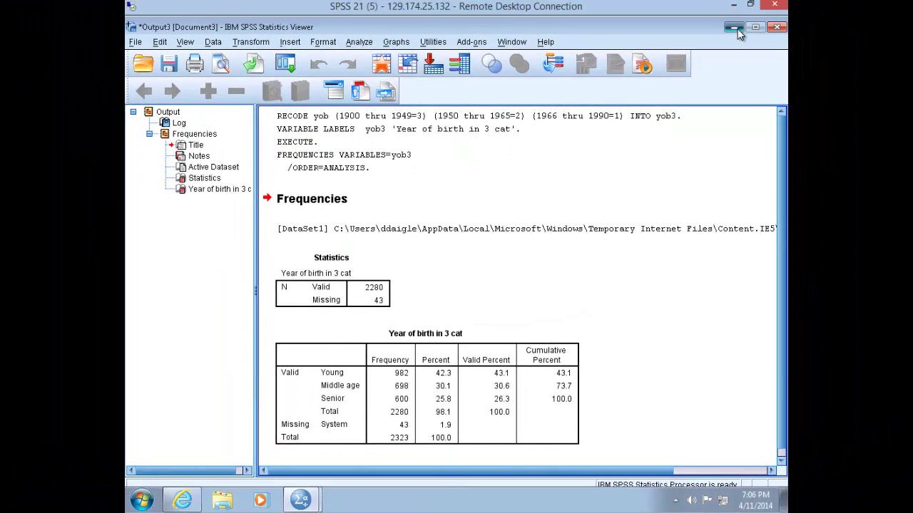
- Hide the Output Viewer and open Analyze > Descriptive Statistics in the Data Editor
left_click(738, 29)
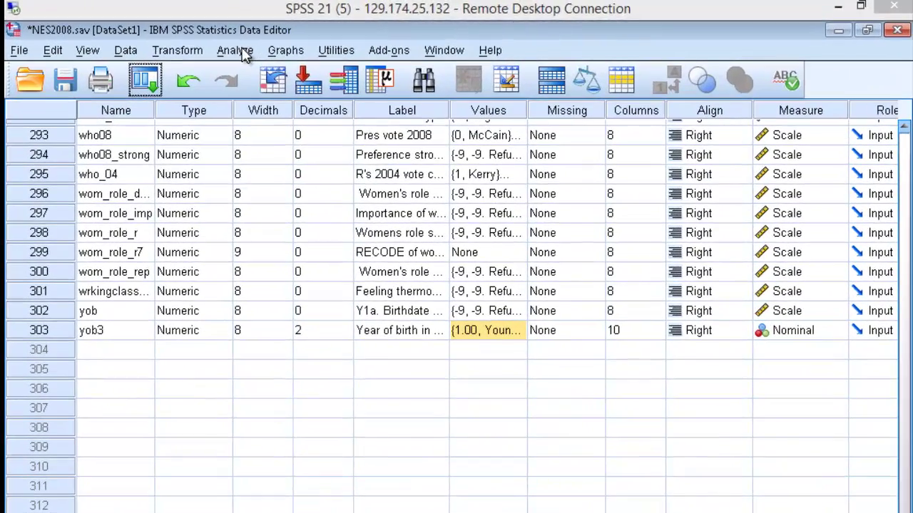
left_click(293, 36)
mouse_move(247, 95)
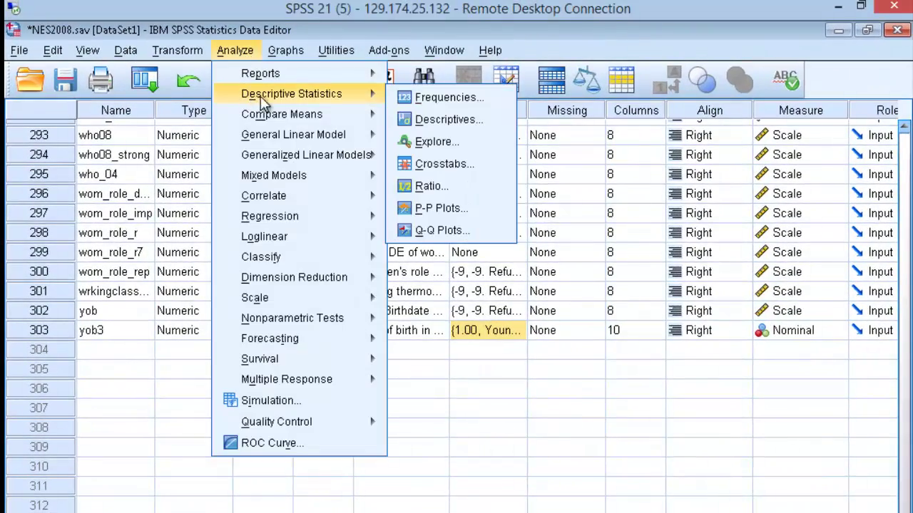
- Open Crosstabs and make its variable list show names sorted alphabetically
left_click(443, 163)
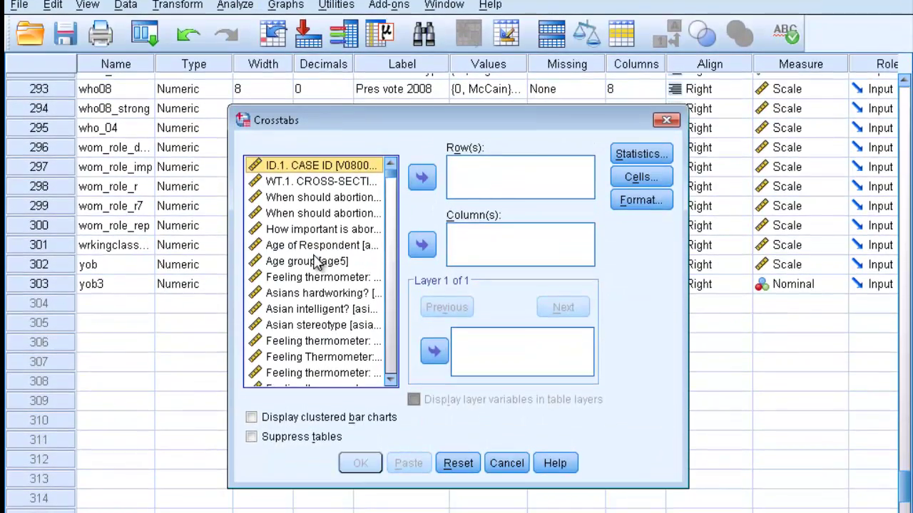
left_click(314, 273)
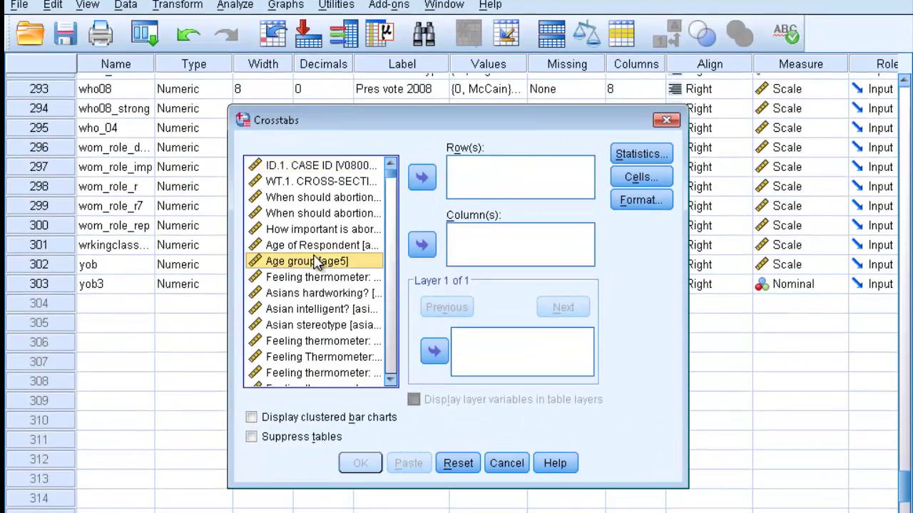
right_click(313, 273)
left_click(324, 293)
right_click(320, 295)
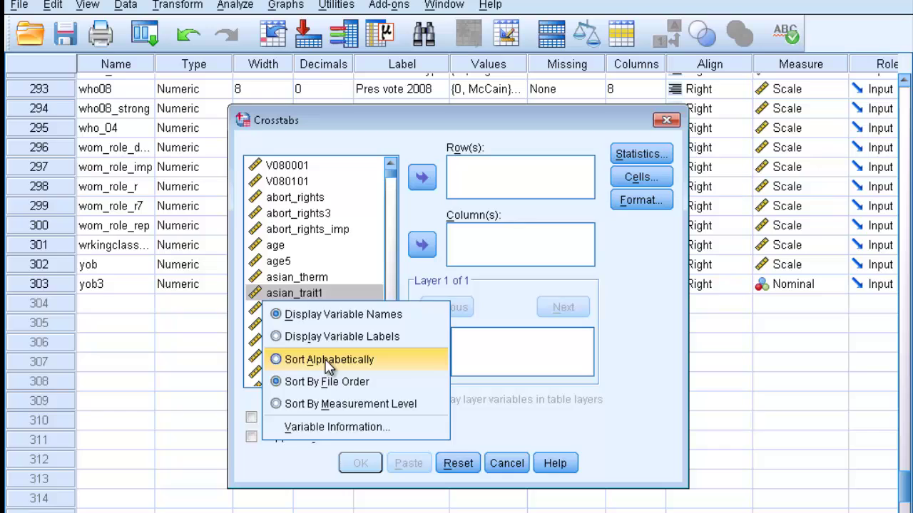
left_click(328, 361)
- Put voted in Row(s) and yob3 in Column(s)
left_click(323, 359)
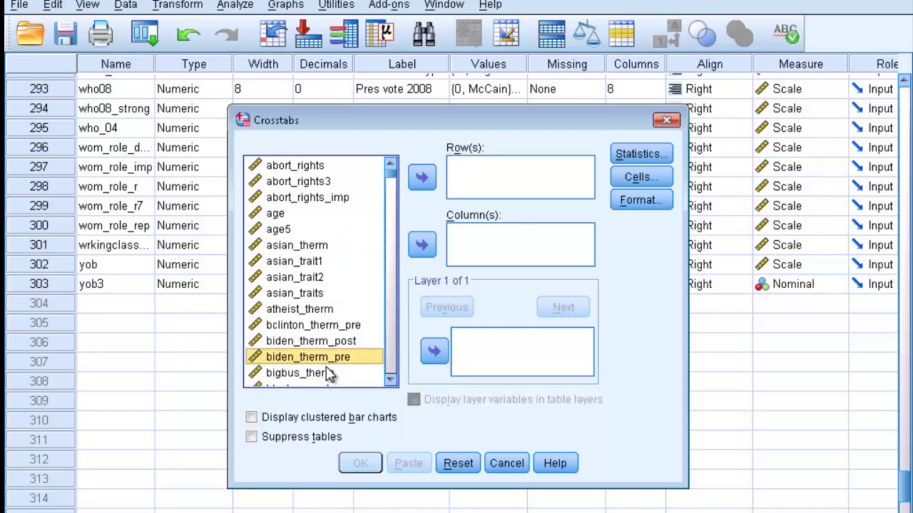
key("v")
left_click(391, 381)
left_click(391, 381)
left_click(391, 382)
left_click(391, 382)
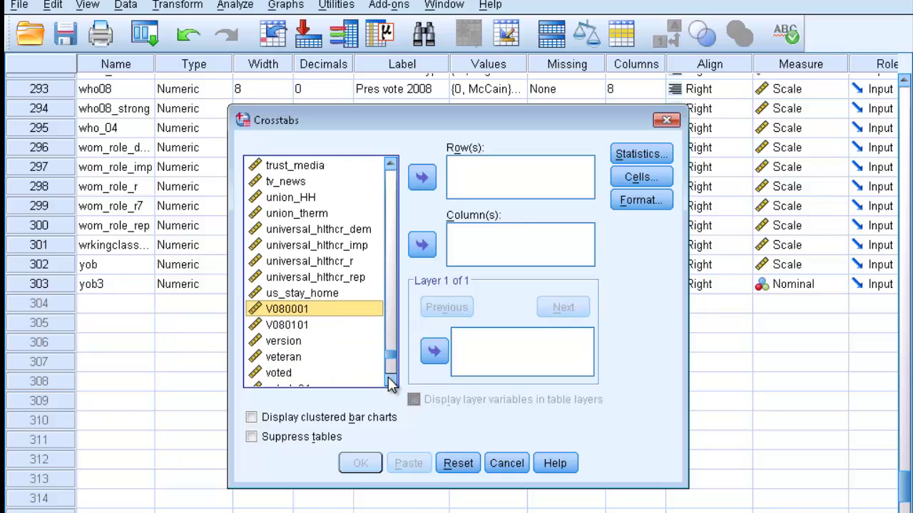
left_click(391, 381)
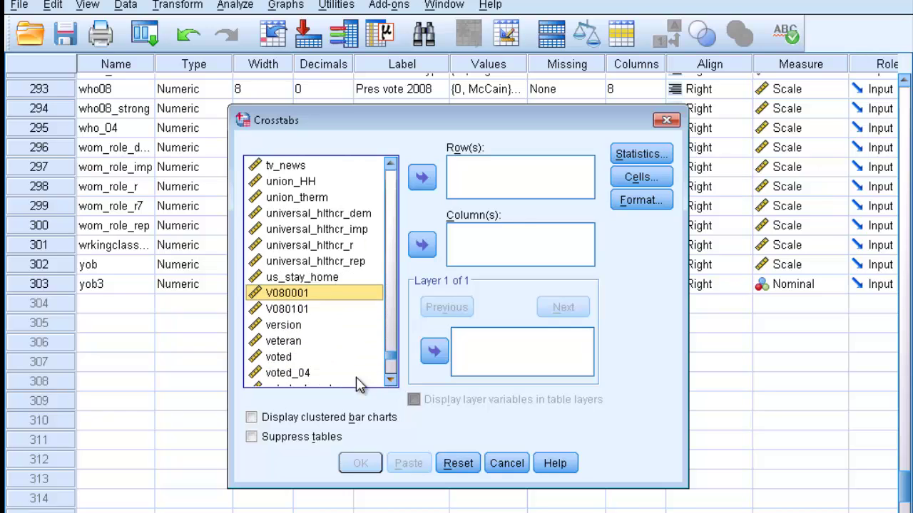
left_click(289, 357)
left_click(421, 179)
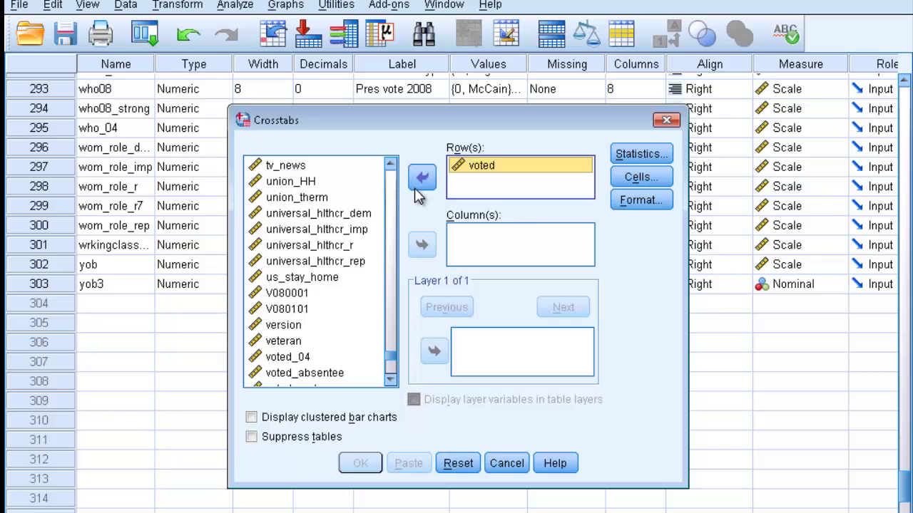
left_click(346, 372)
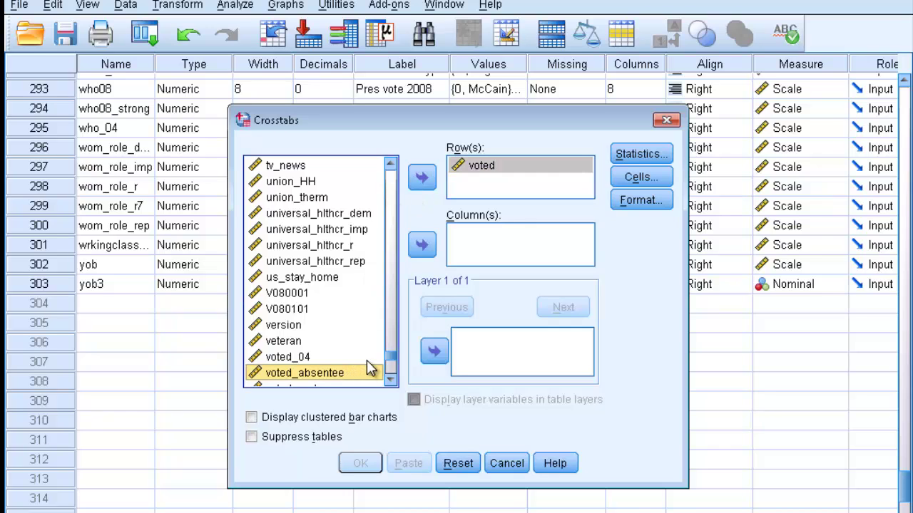
left_click(391, 372)
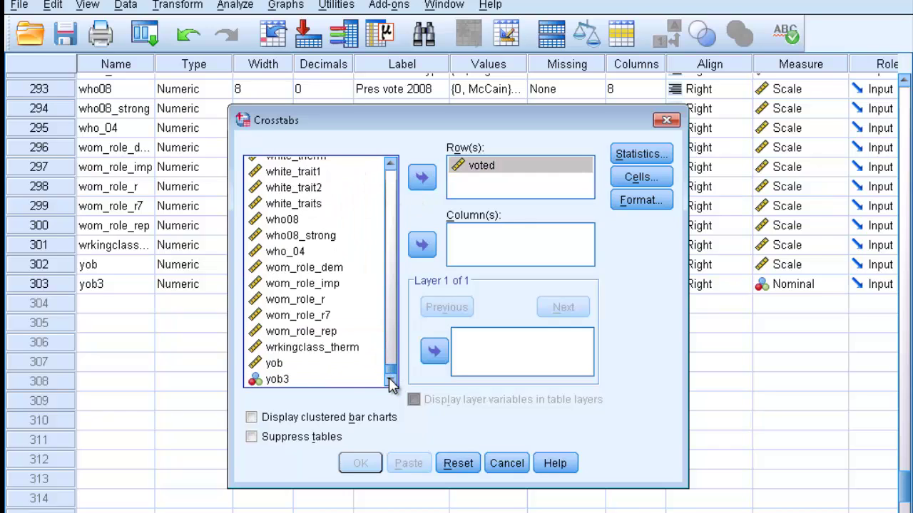
left_click(279, 381)
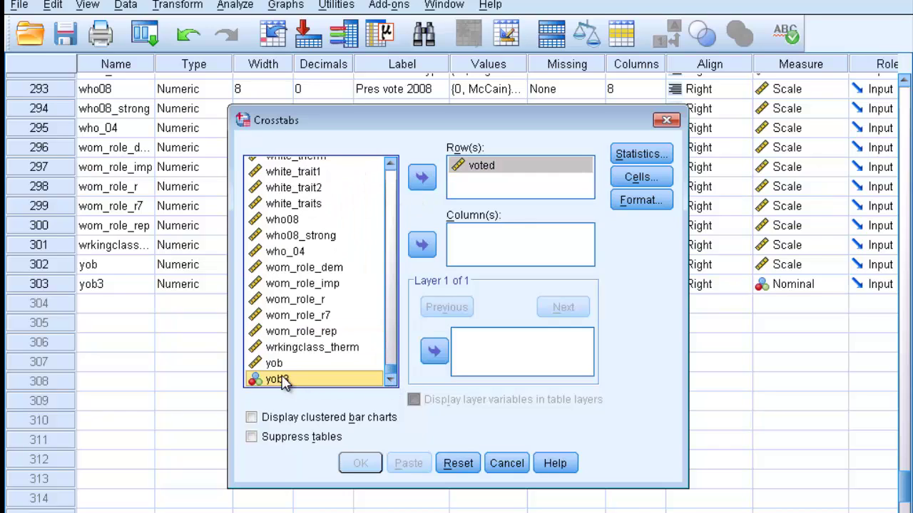
left_click(422, 246)
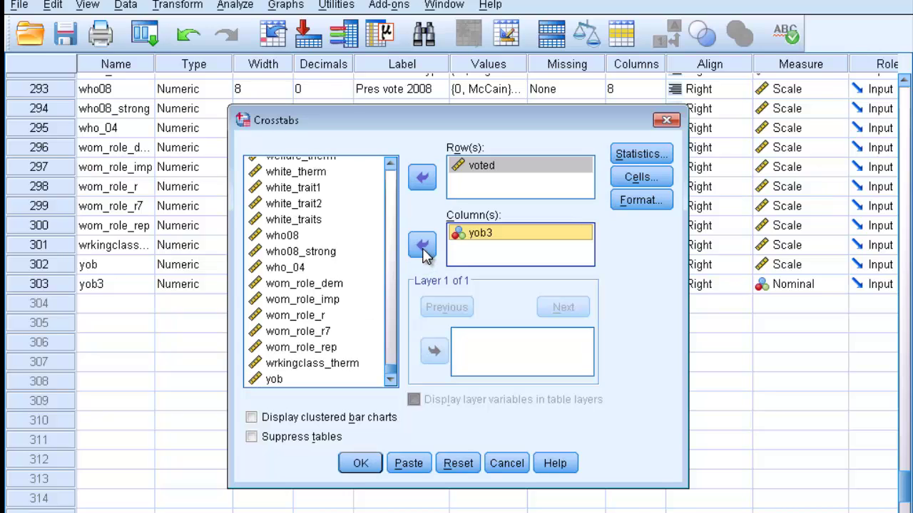
- Turn on Column percentages in the Crosstabs Cells options
left_click(638, 178)
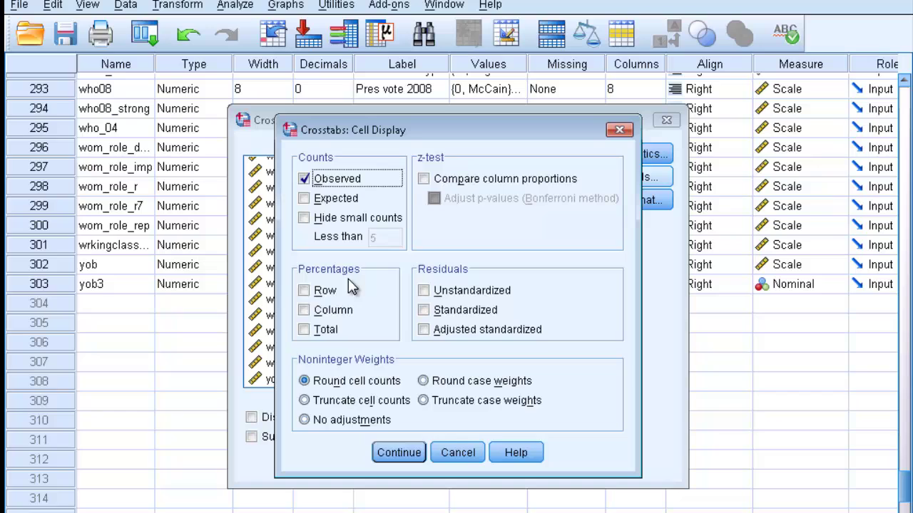
left_click(306, 311)
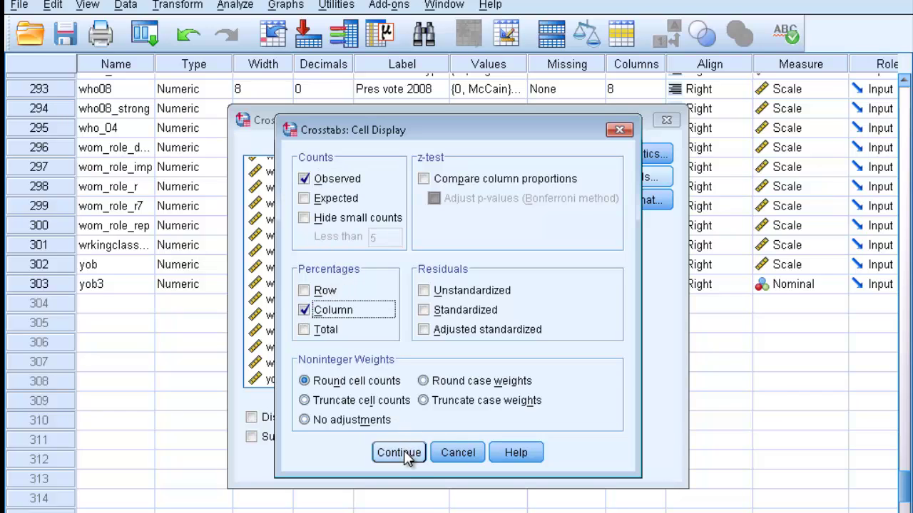
left_click(401, 452)
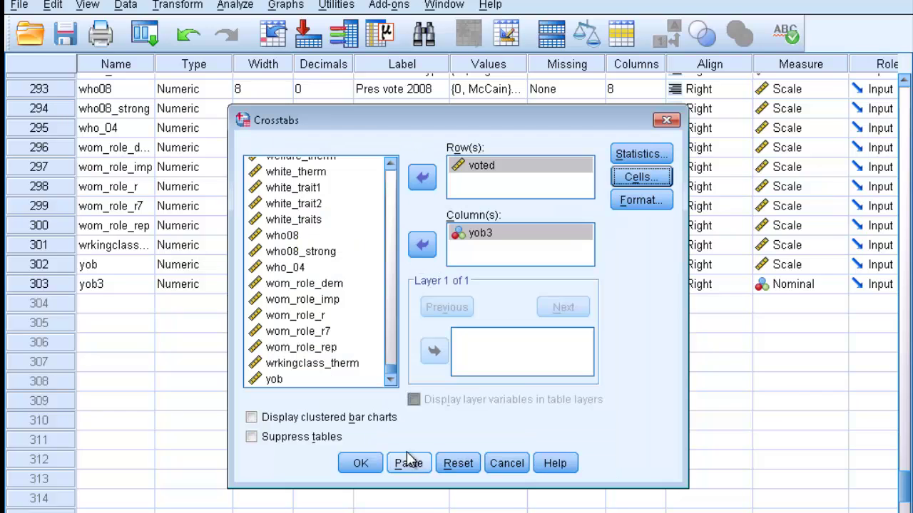
- Request Chi-square and Phi and Cramer's V in the Crosstabs Statistics
left_click(661, 158)
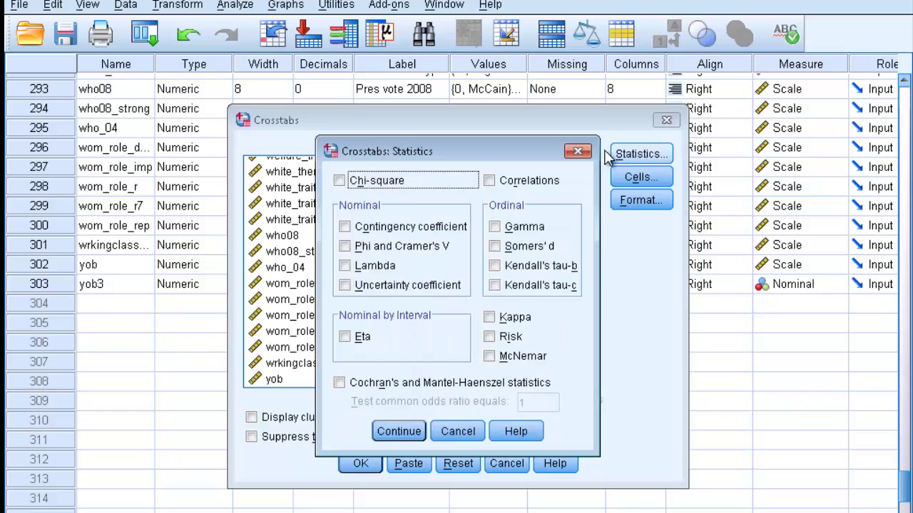
left_click(339, 182)
left_click(346, 247)
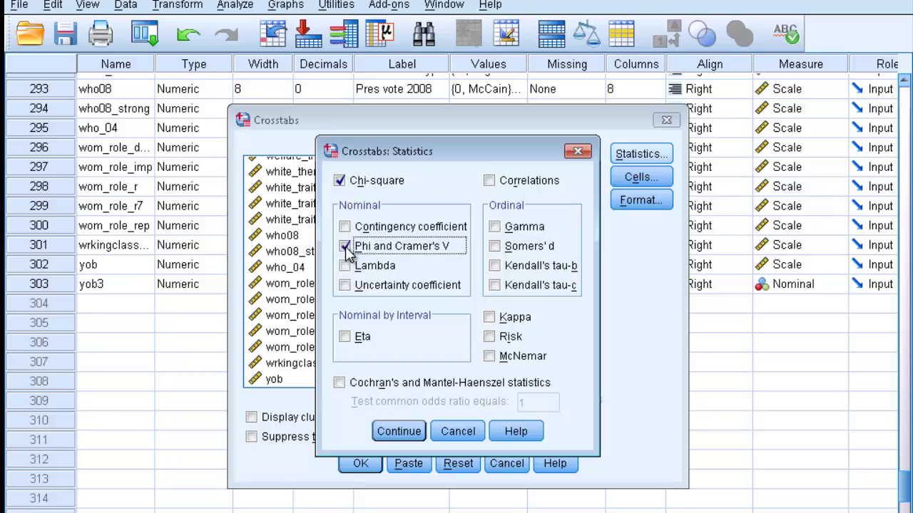
left_click(398, 431)
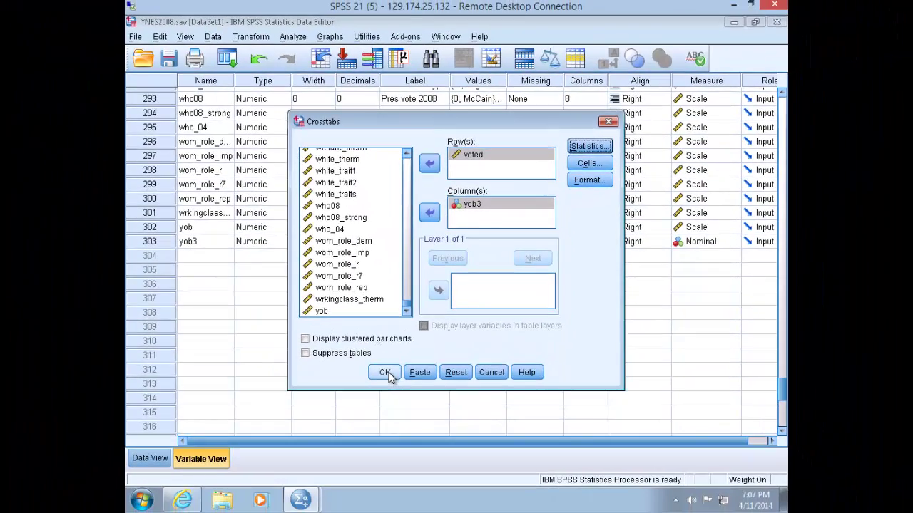
- Run the crosstab and scroll through the results: Chi-Square 47.671 (df 2), Phi .151
left_click(386, 373)
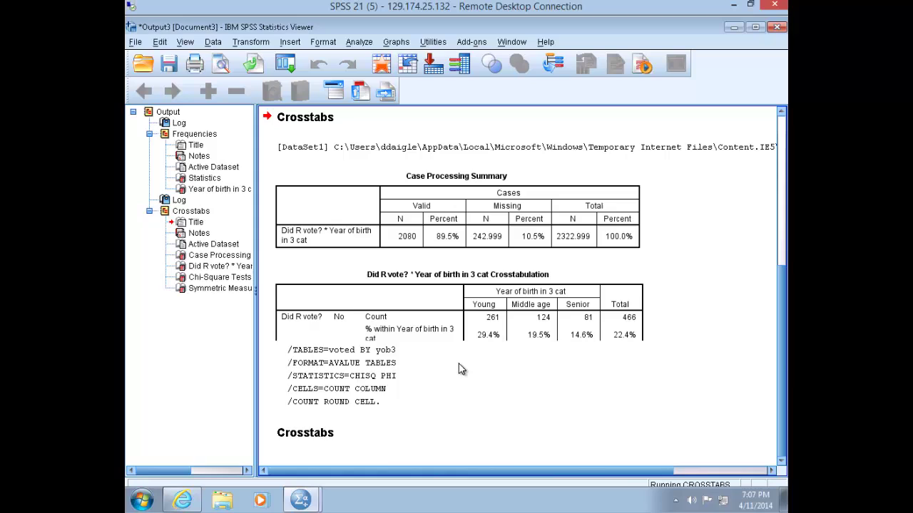
scroll(756, 371, "down", 5)
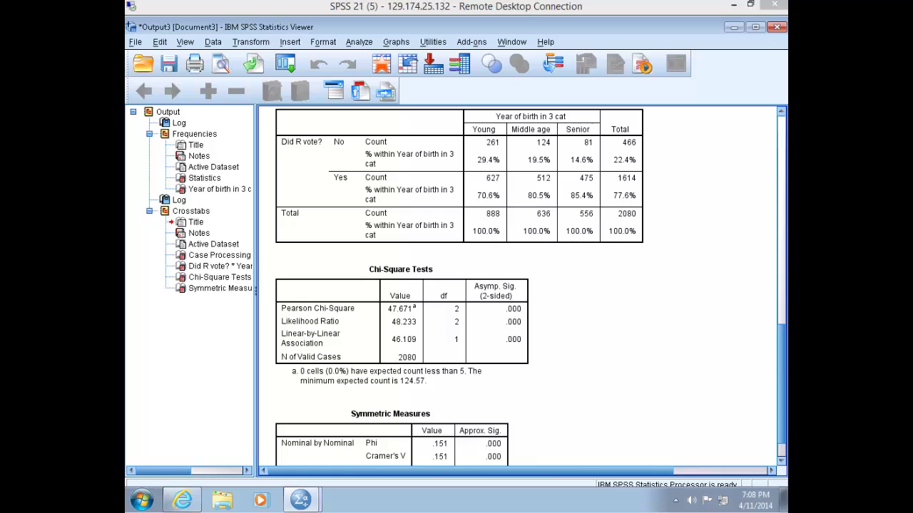
scroll(633, 381, "down", 1)
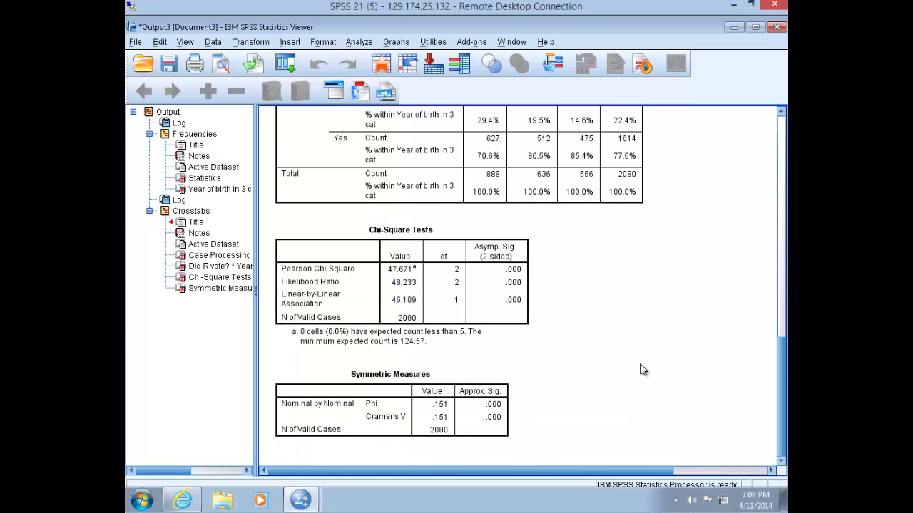
- Start a Clustered bar chart of group summaries from Graphs > Legacy Dialogs > Bar
left_click(392, 43)
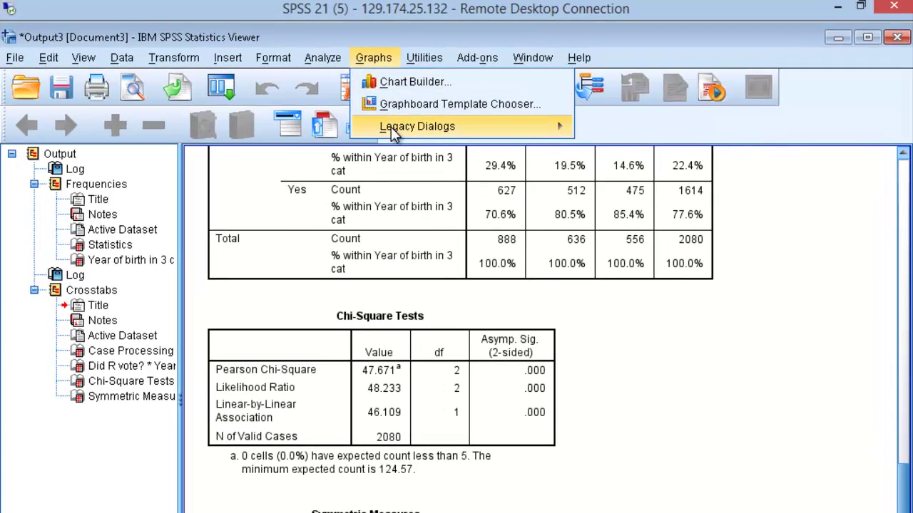
mouse_move(410, 97)
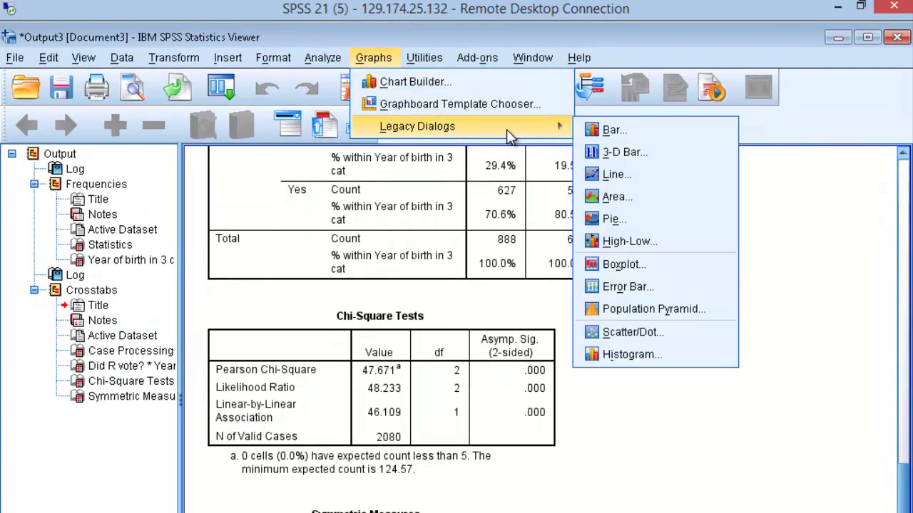
left_click(611, 129)
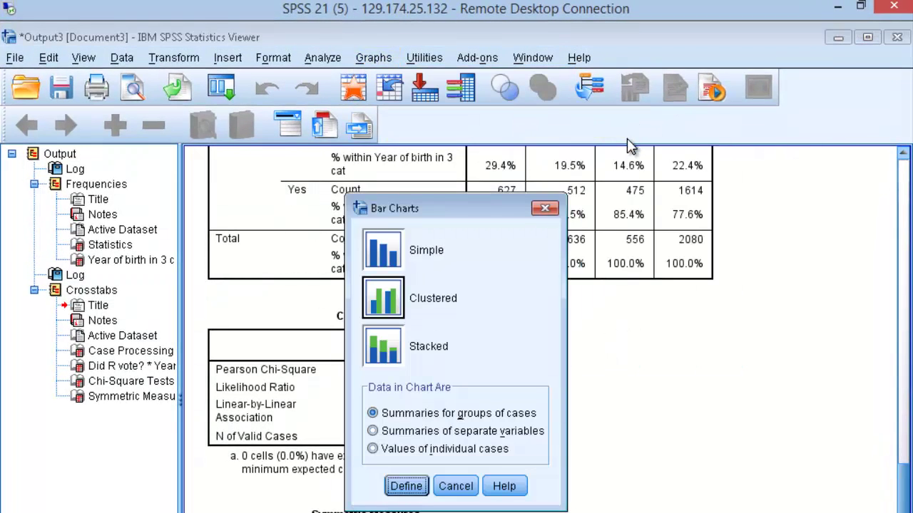
left_click(406, 486)
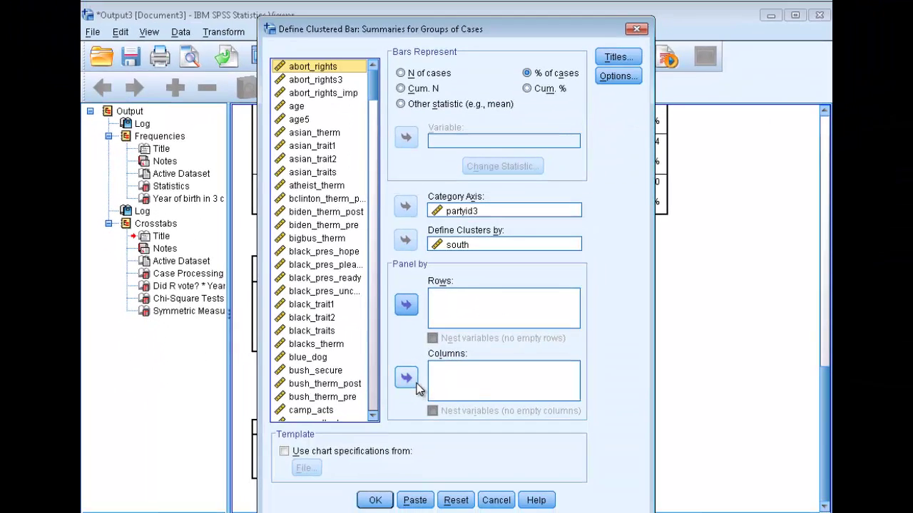
- Replace partyid3 and south with voted on the category axis and yob3 as clusters
left_click(440, 212)
left_click(406, 207)
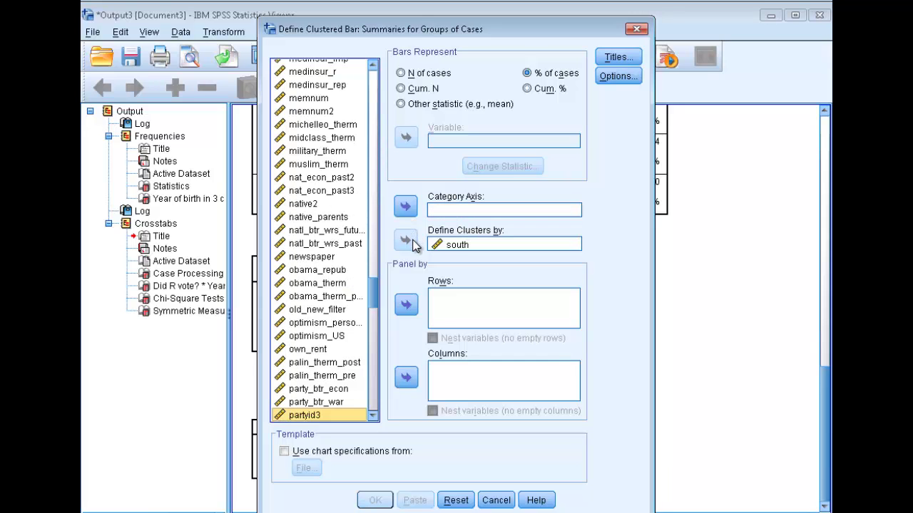
left_click(436, 245)
left_click(405, 242)
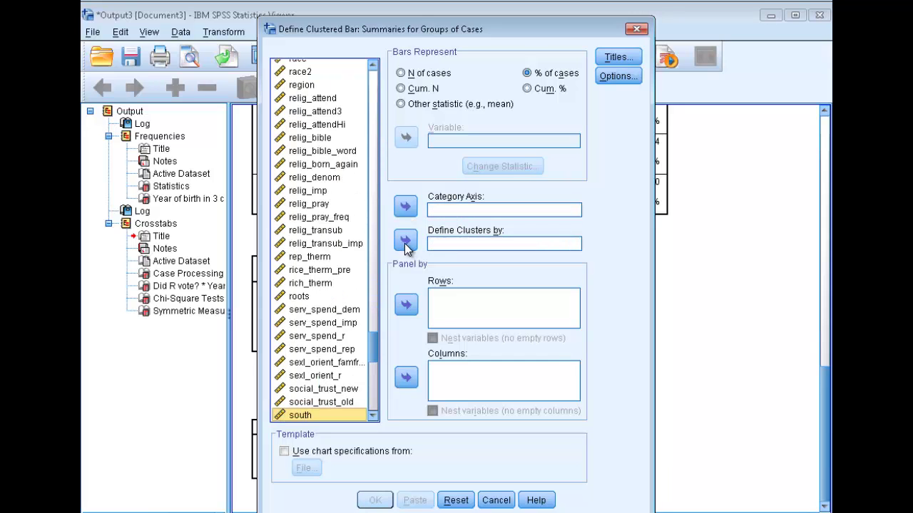
scroll(335, 338, "down", 10)
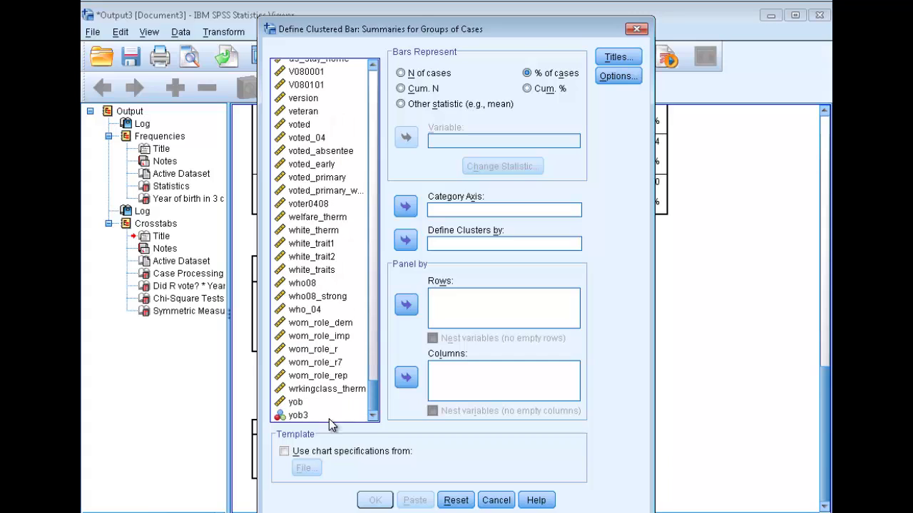
left_click(302, 417)
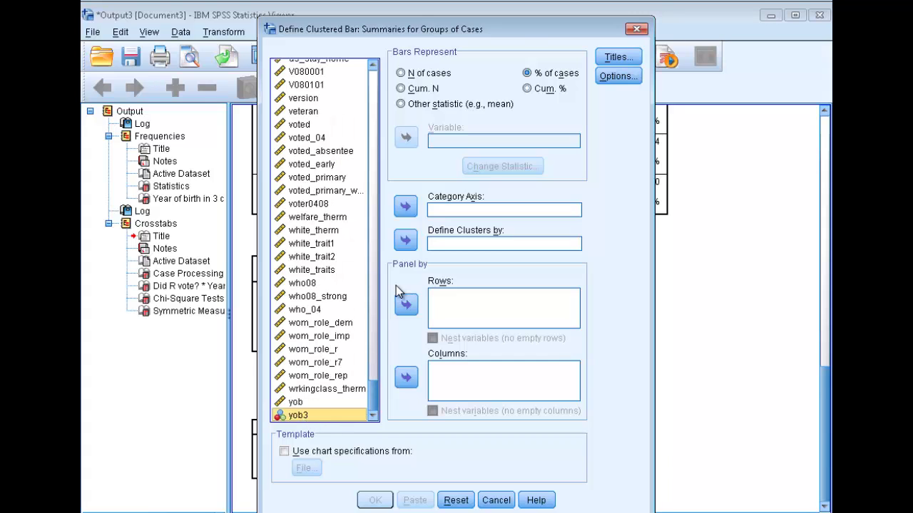
left_click(406, 241)
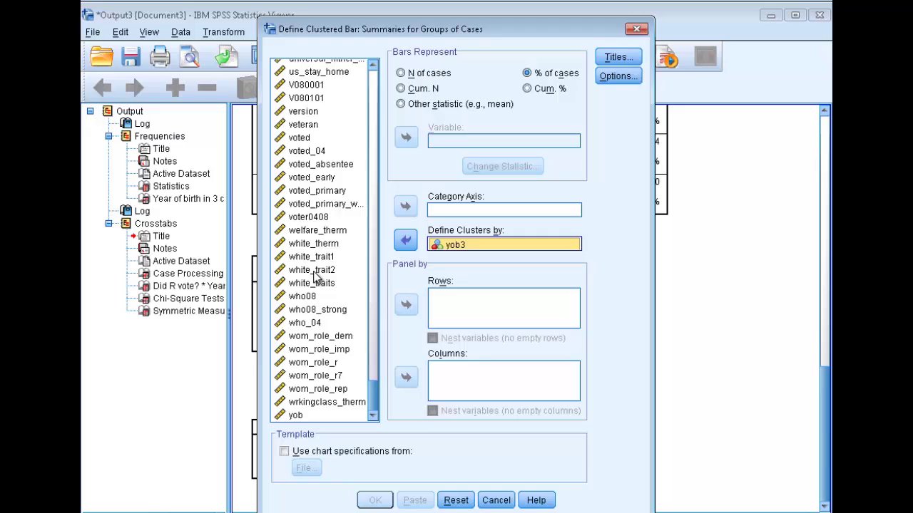
left_click(314, 272)
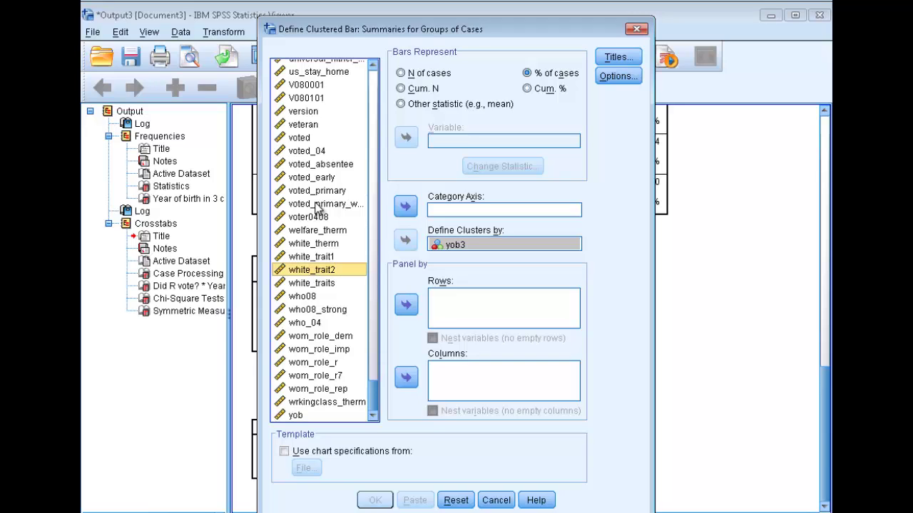
left_click(311, 139)
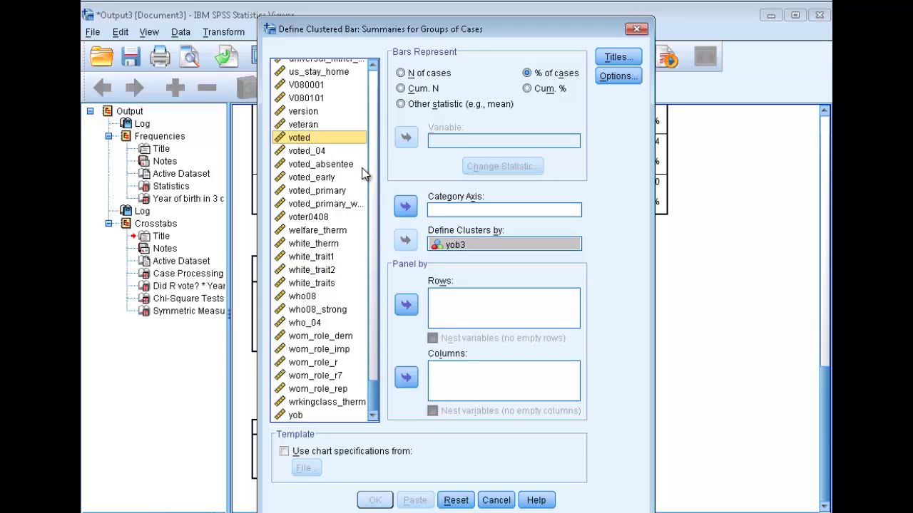
left_click(406, 207)
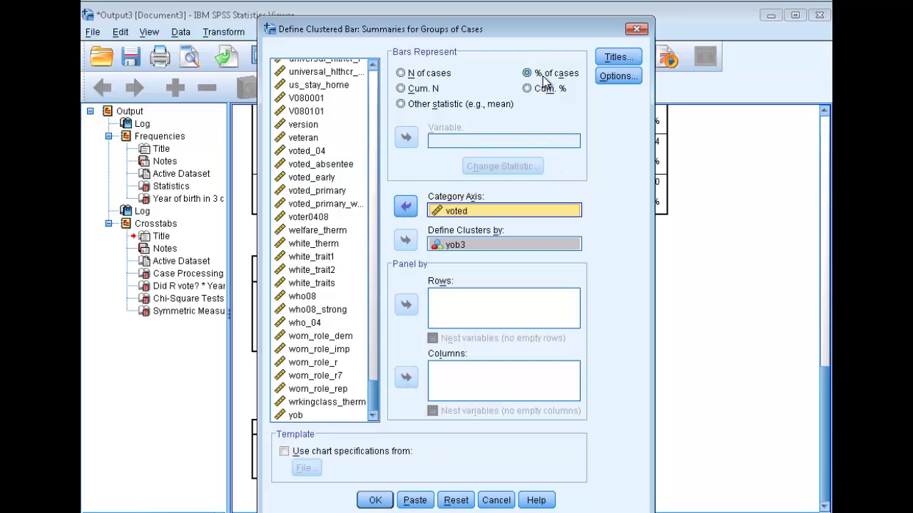
- Set title Line 1 to 'Voting by age' and create the clustered bar chart
left_click(617, 57)
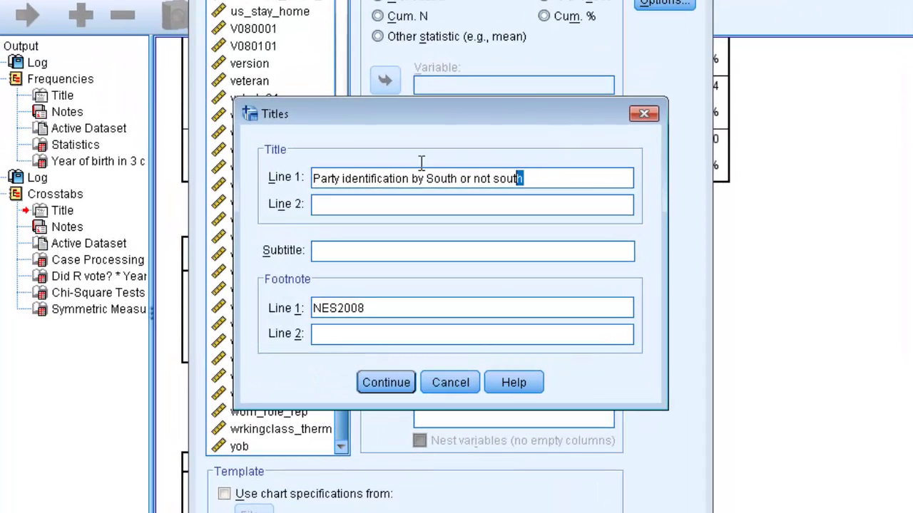
left_click_drag(513, 203, 313, 175)
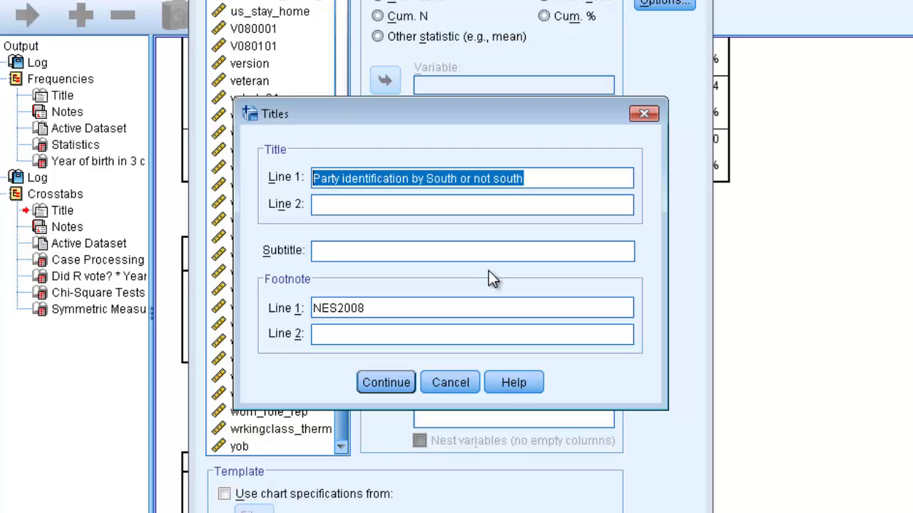
type("Vot")
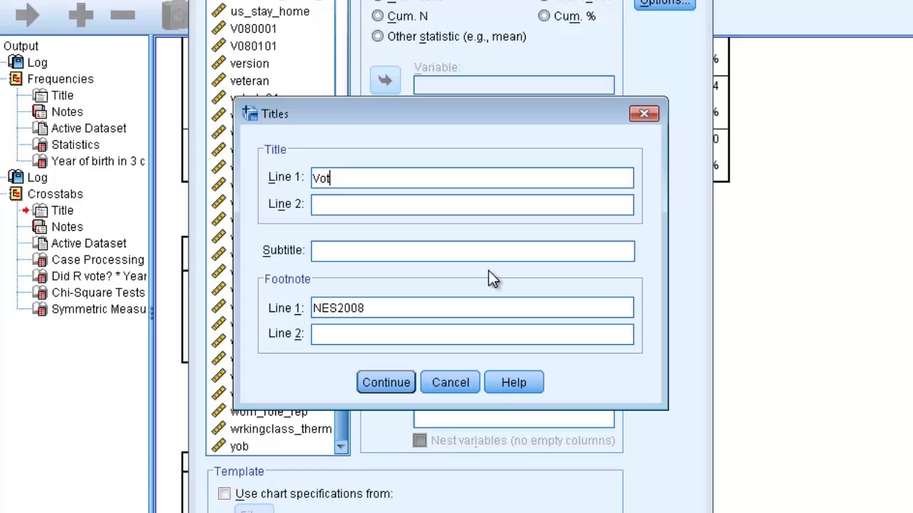
type("ing by age")
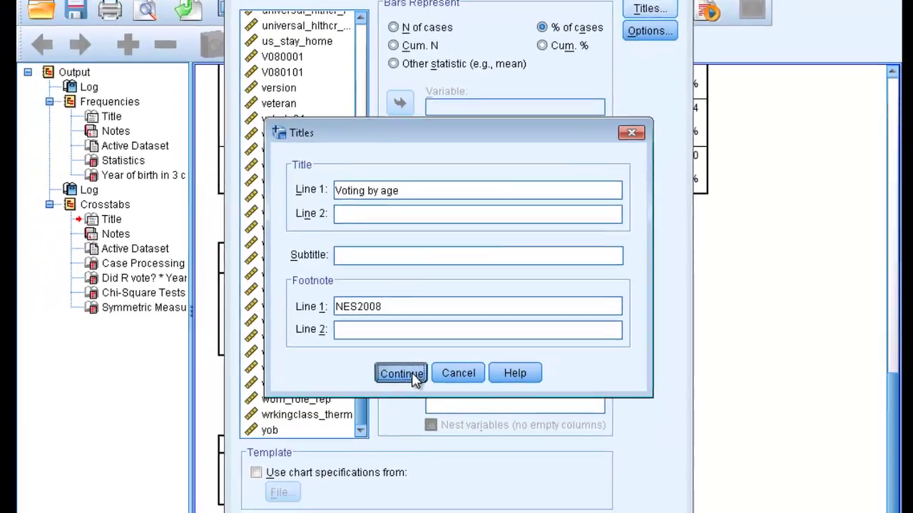
left_click(386, 383)
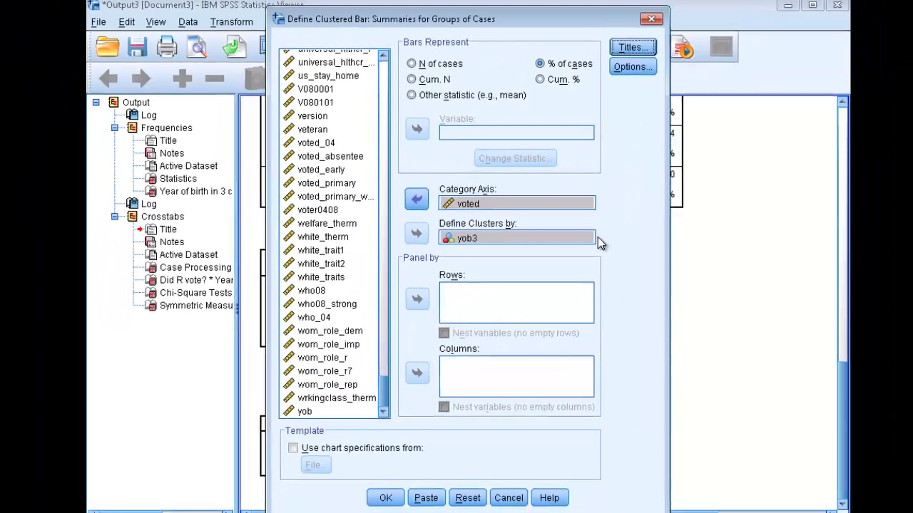
left_click(389, 494)
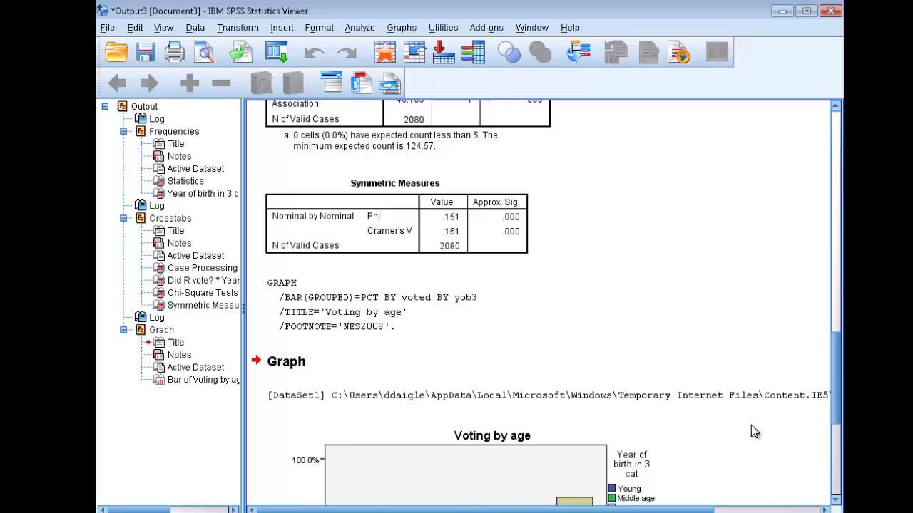
- Open the 'Voting by age' chart in the Chart Editor
scroll(751, 433, "down", 5)
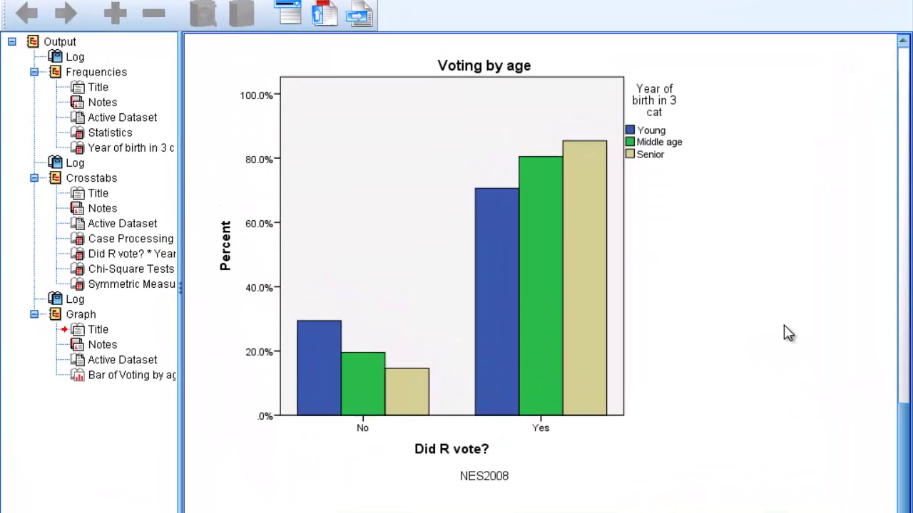
left_click(502, 221)
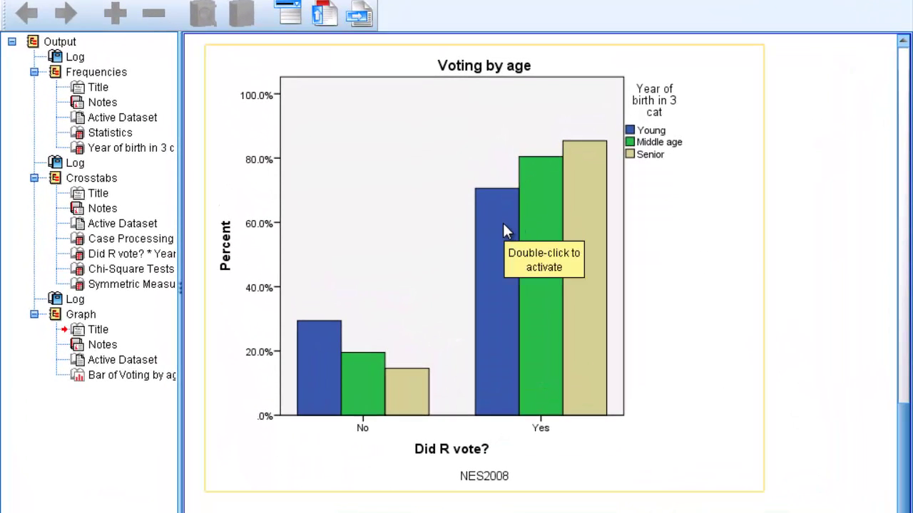
double_click(502, 224)
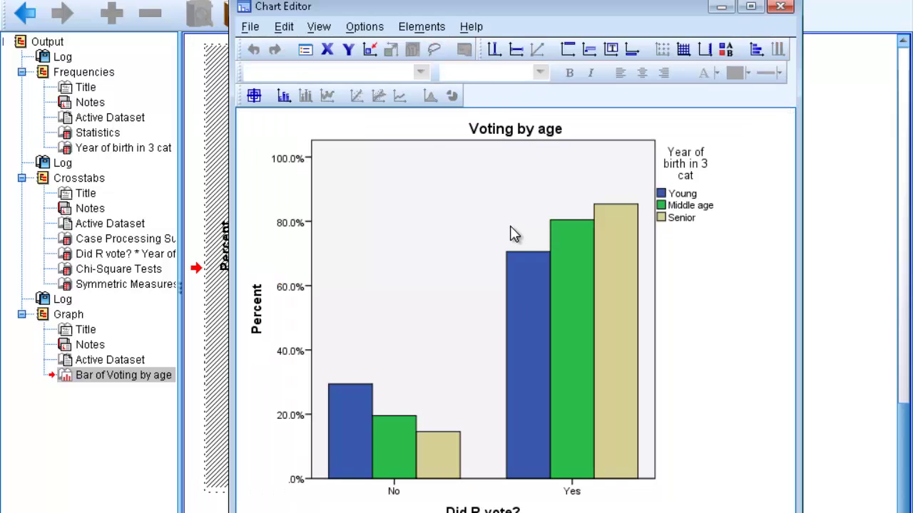
- Add percentage labels to the Young, Middle age and Senior No bars and Young, Middle age Yes bars
left_click(255, 96)
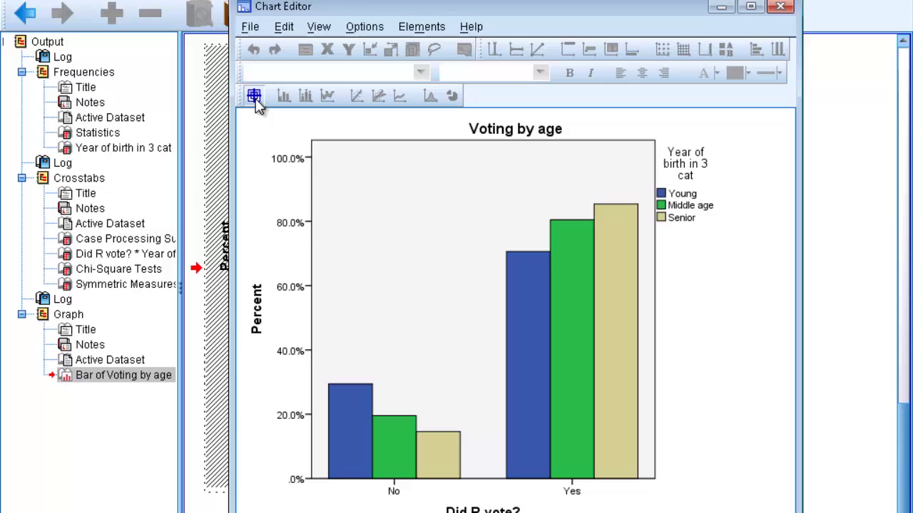
left_click(349, 427)
left_click(391, 448)
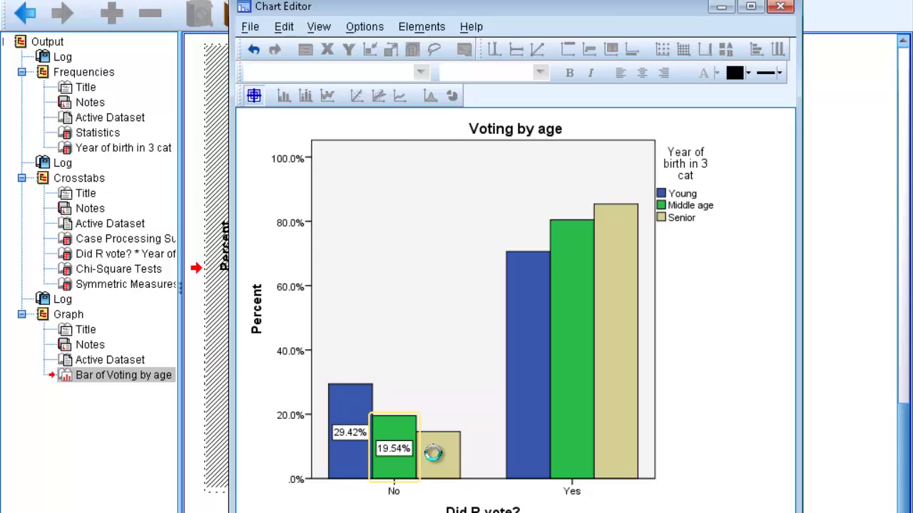
left_click(433, 454)
left_click(541, 418)
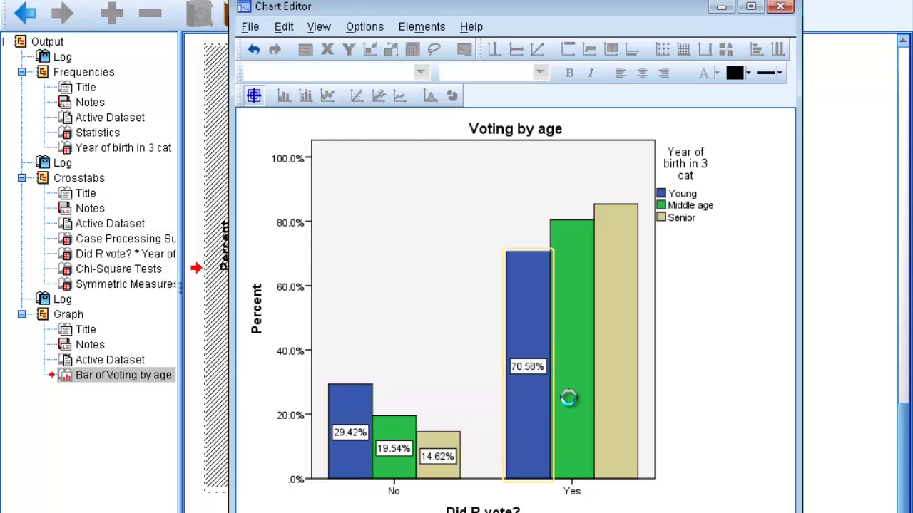
left_click(568, 398)
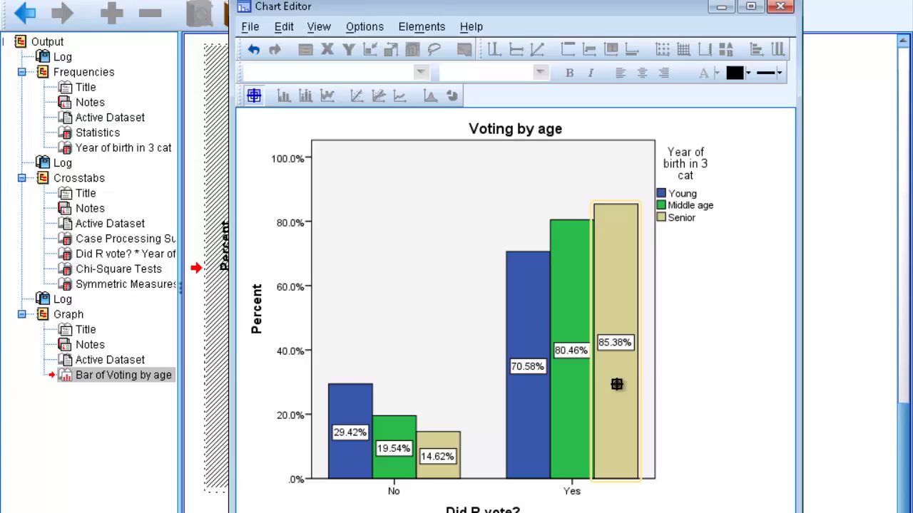